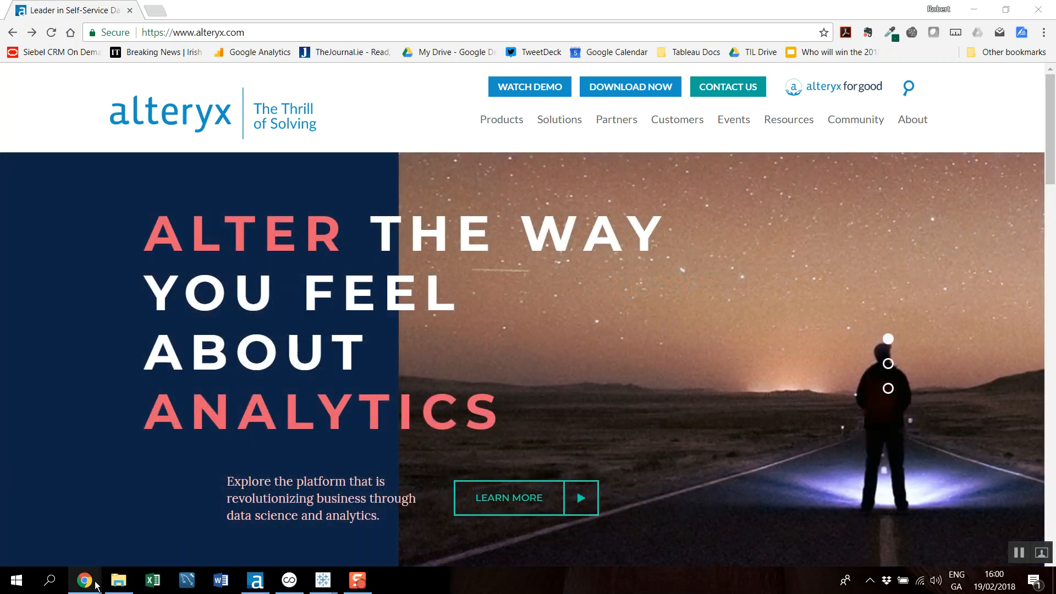
Open sales-report-2017.csv from the Sales Example folder in Excel and widen the Inv Date column to fit its dates
click(118, 580)
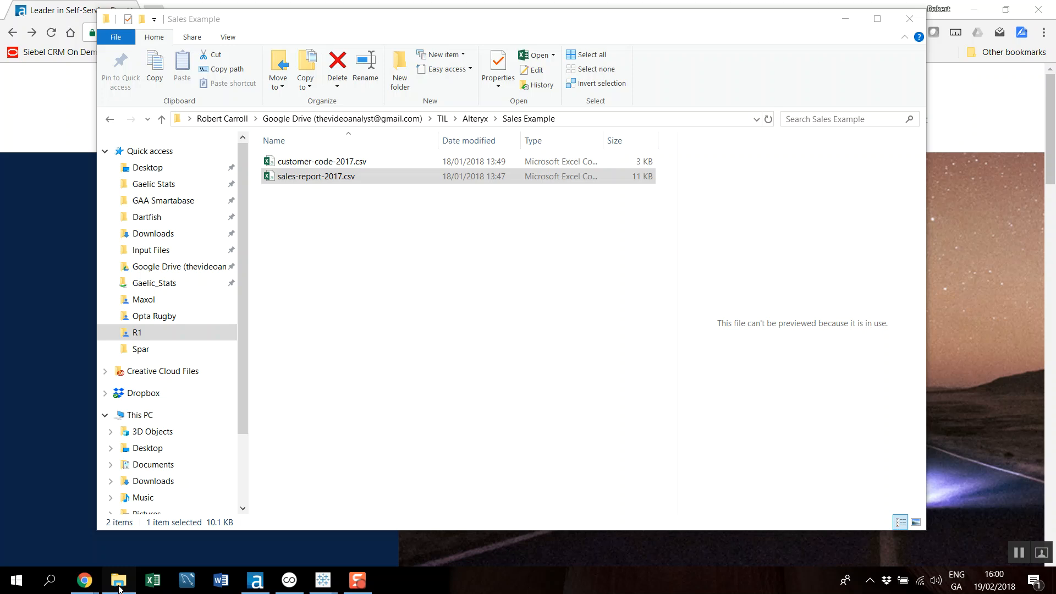
double_click(315, 176)
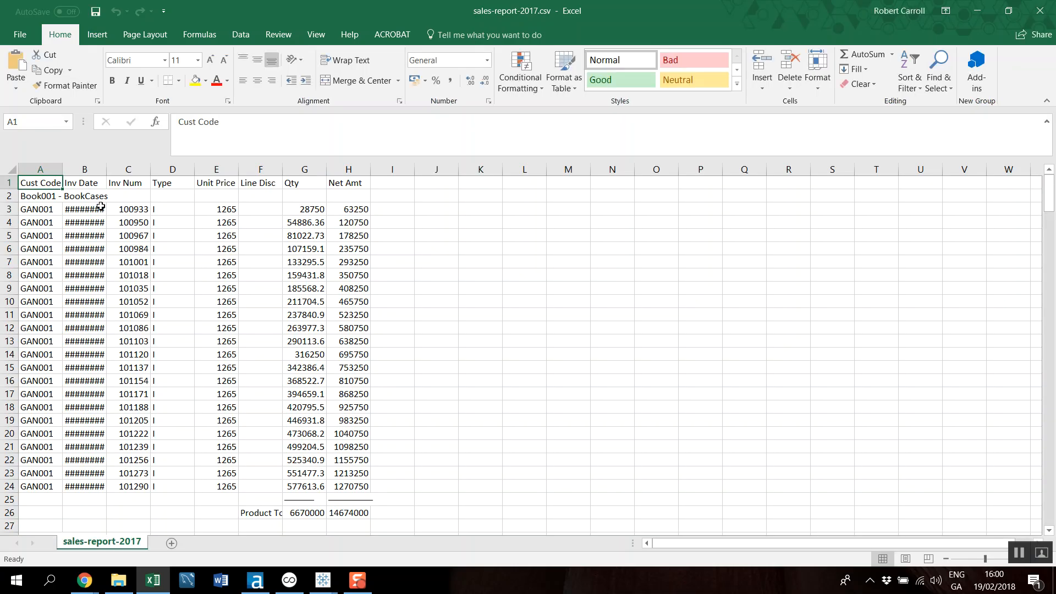
double_click(105, 169)
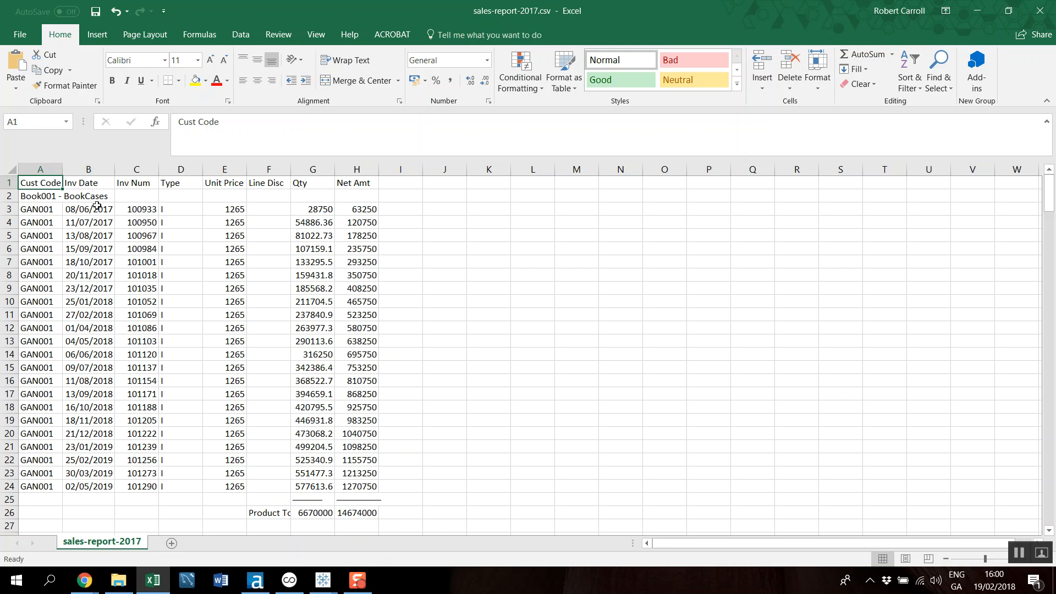
Examine the first product block's heading, the empty column beside its rows, and its product totals row
mouse_move(44, 197)
mouse_down()
mouse_move(101, 202)
mouse_move(33, 196)
mouse_up()
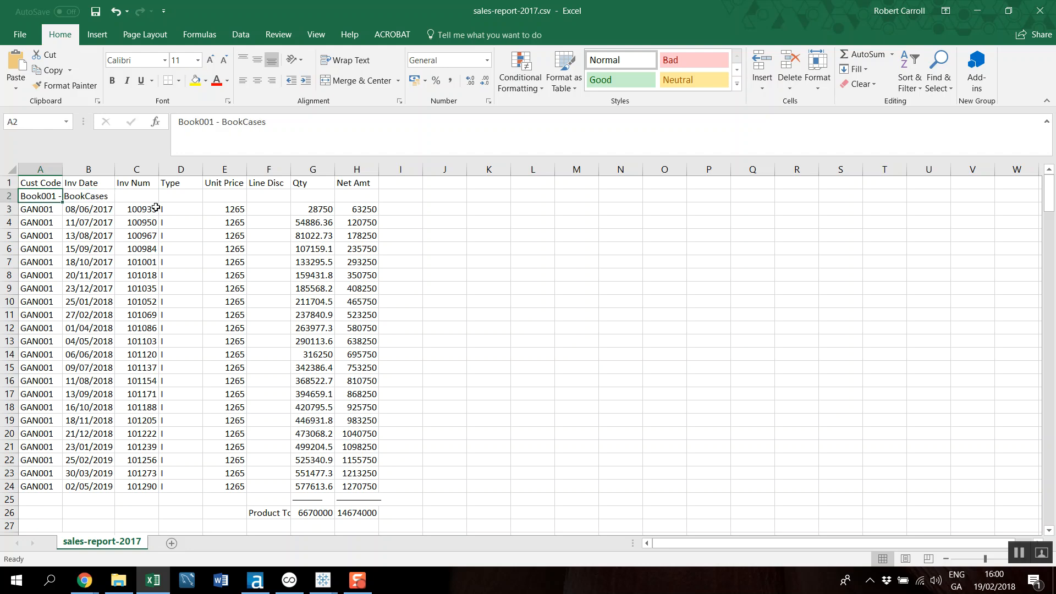
drag(396, 213, 410, 486)
scroll(367, 474, down, 3)
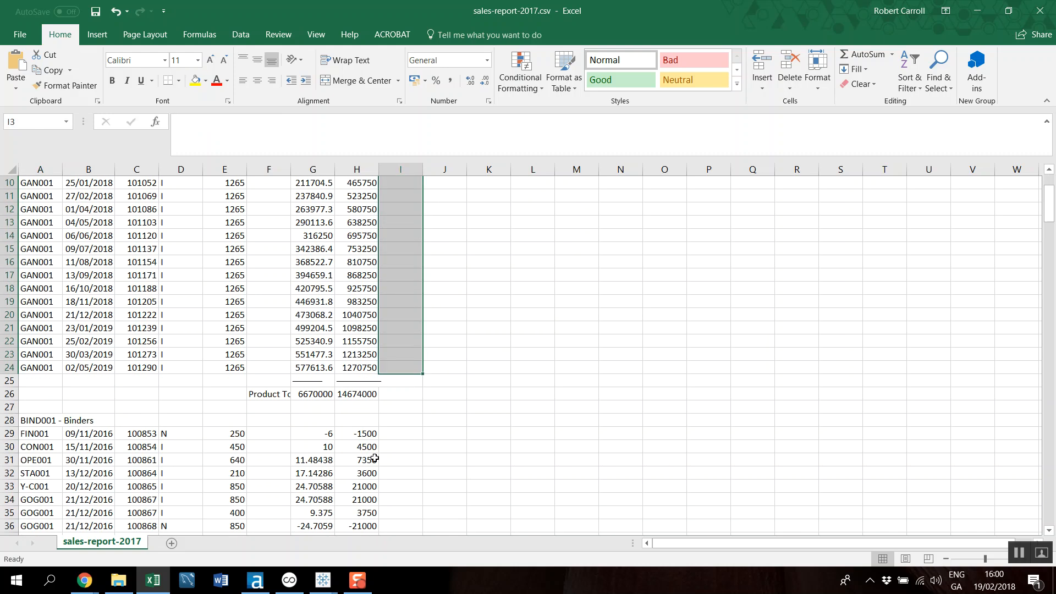
drag(374, 395, 197, 393)
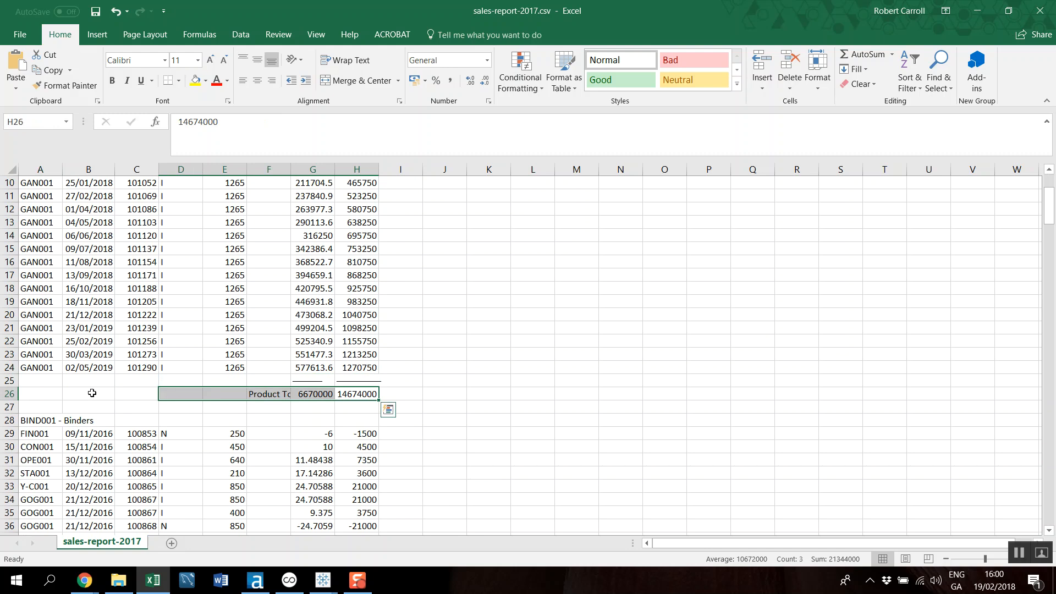
click(44, 395)
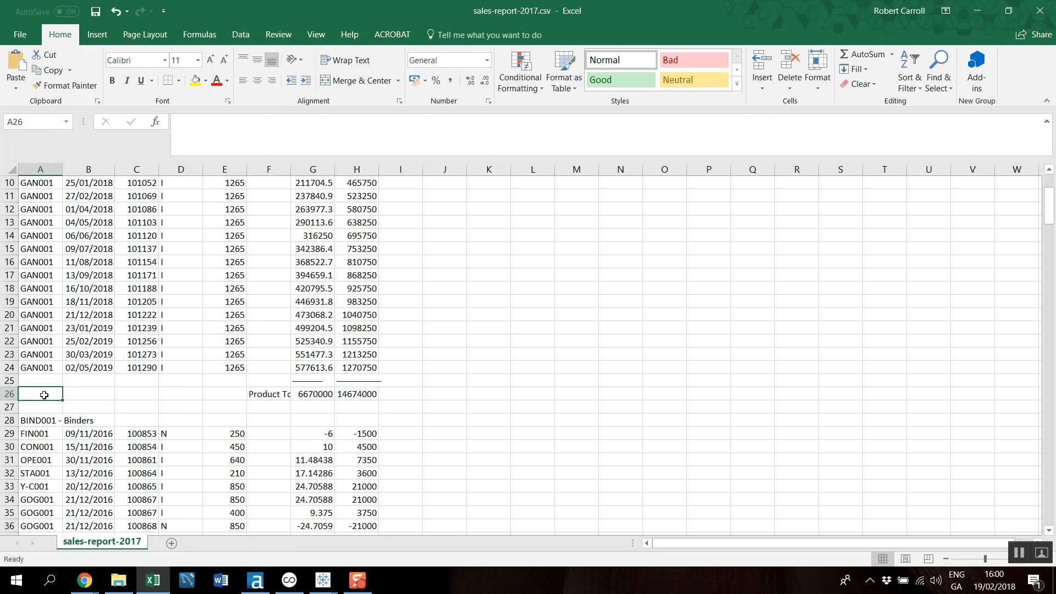
scroll(44, 395, up, 3)
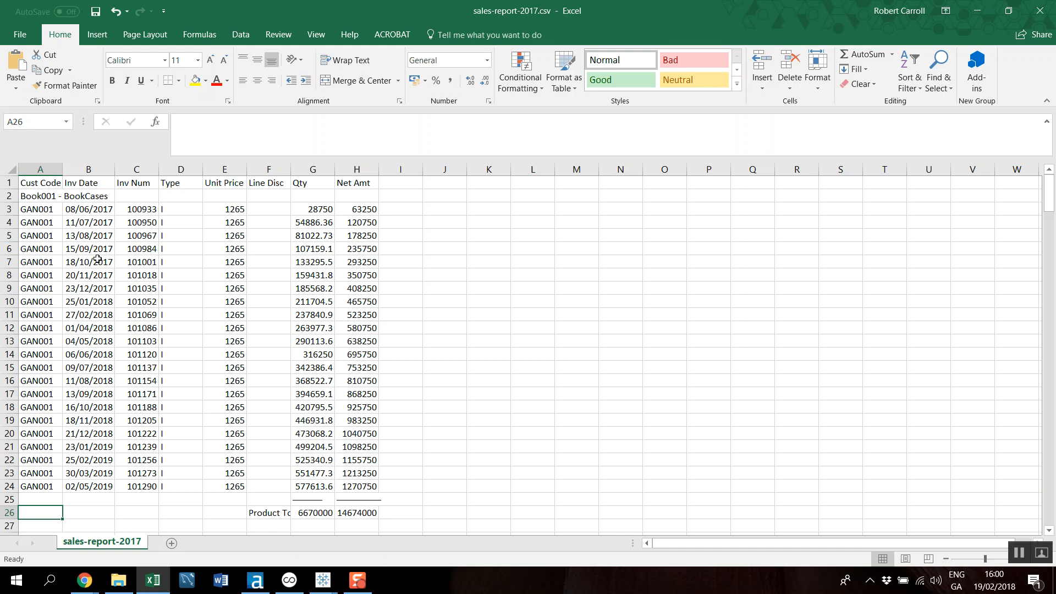
Copy the Book001 - BookCases heading from A2 into cells I3:I24 beside its transactions
click(42, 196)
key(ctrl+c)
drag(398, 209, 394, 489)
key(ctrl+v)
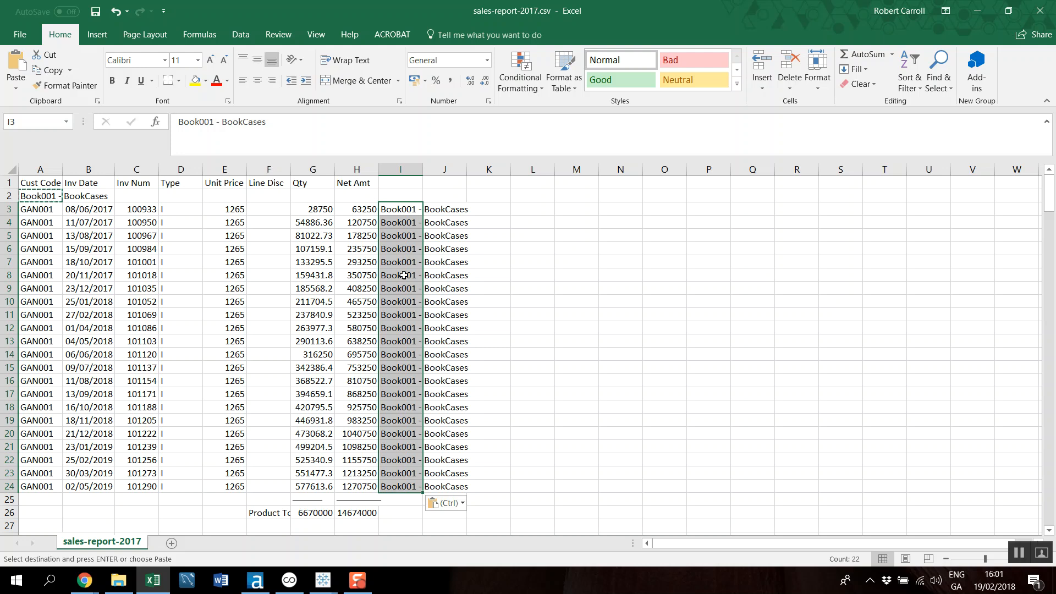
Close the sales report workbook without saving the changes
click(37, 209)
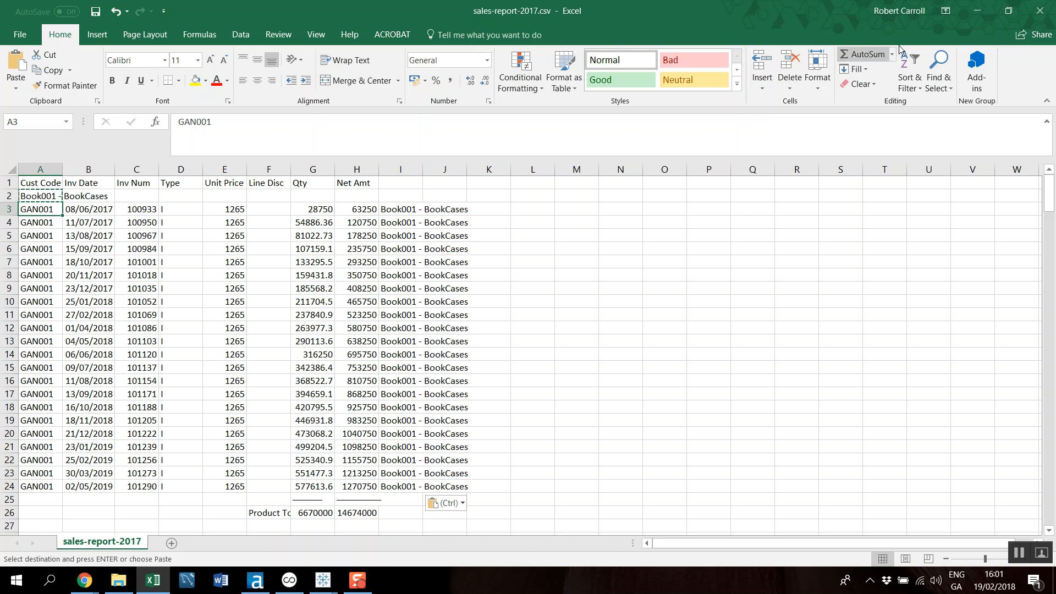
click(1039, 11)
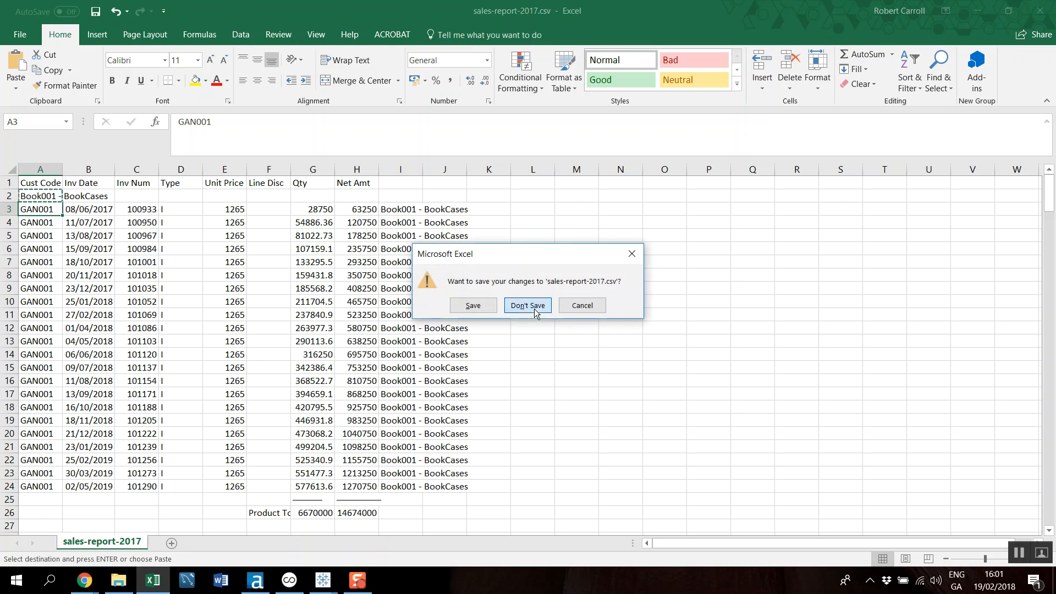
click(531, 306)
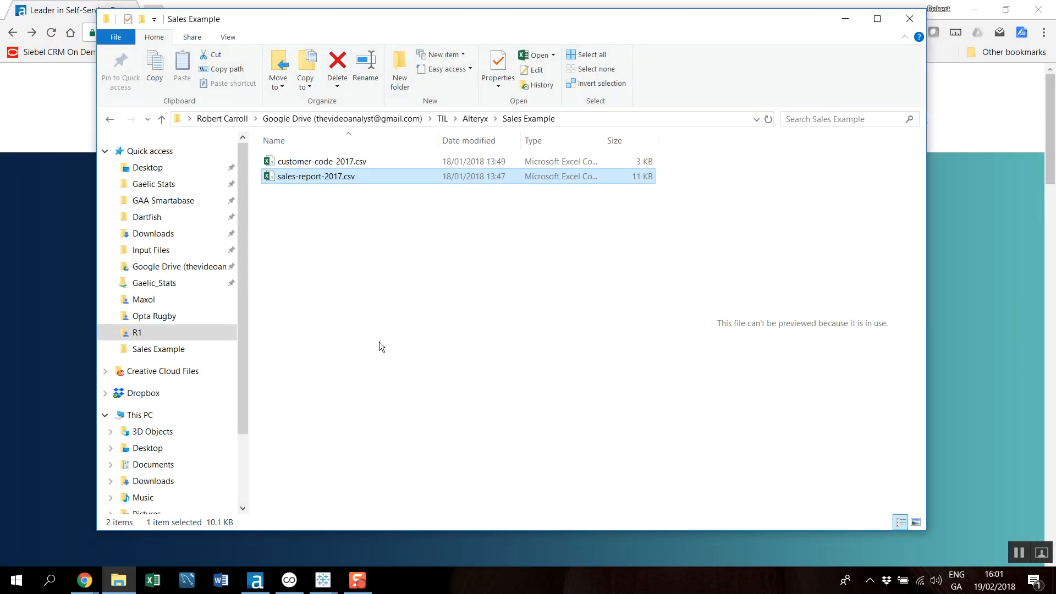
Switch to Alteryx Designer and add an Input Data tool connected to sales-report-2017.csv on the blank workflow canvas
click(257, 579)
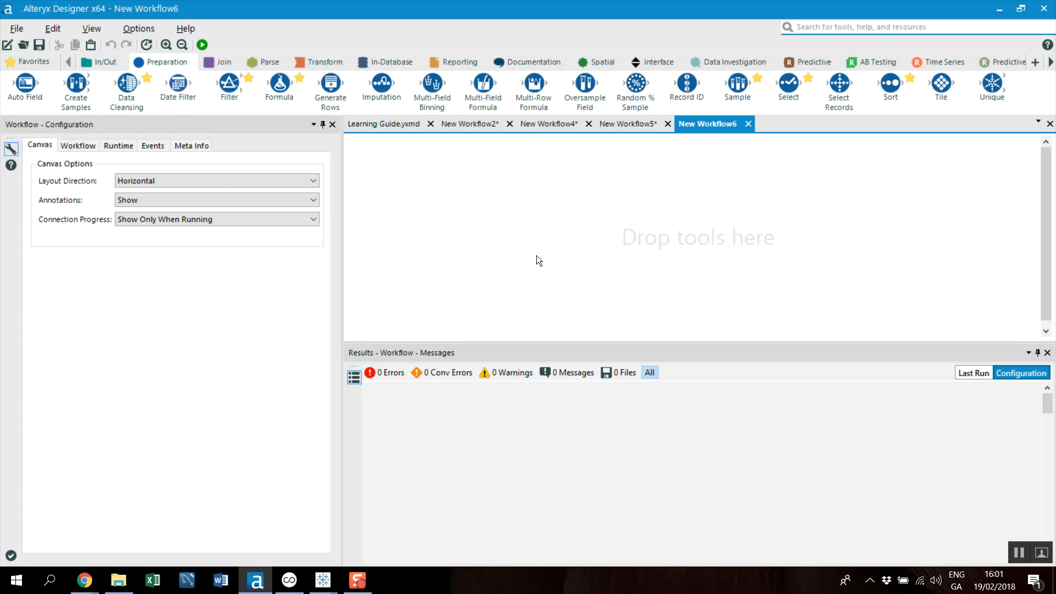
click(105, 63)
drag(176, 84, 410, 201)
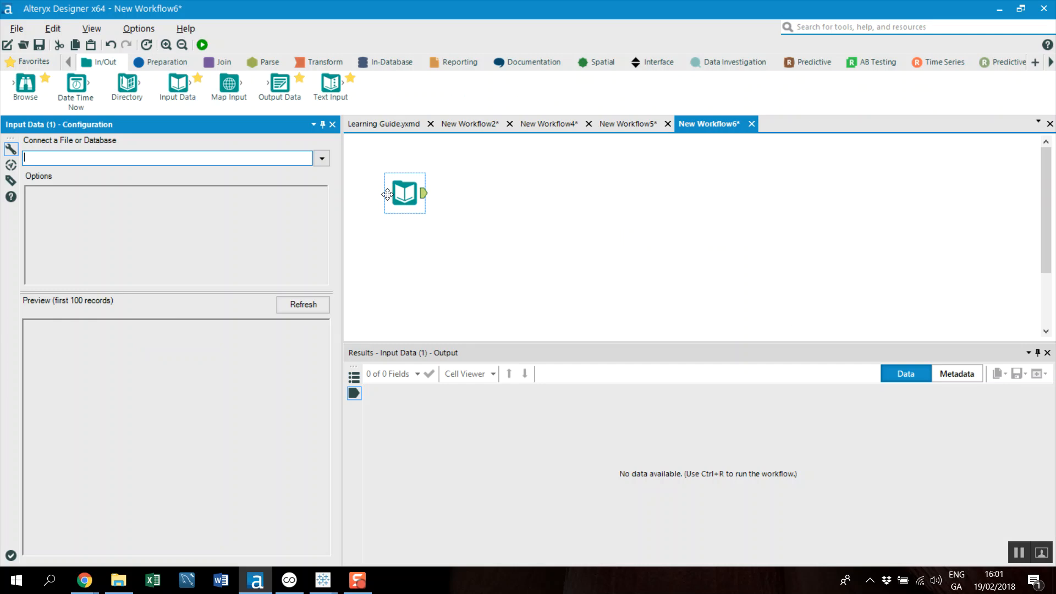
click(322, 158)
click(225, 179)
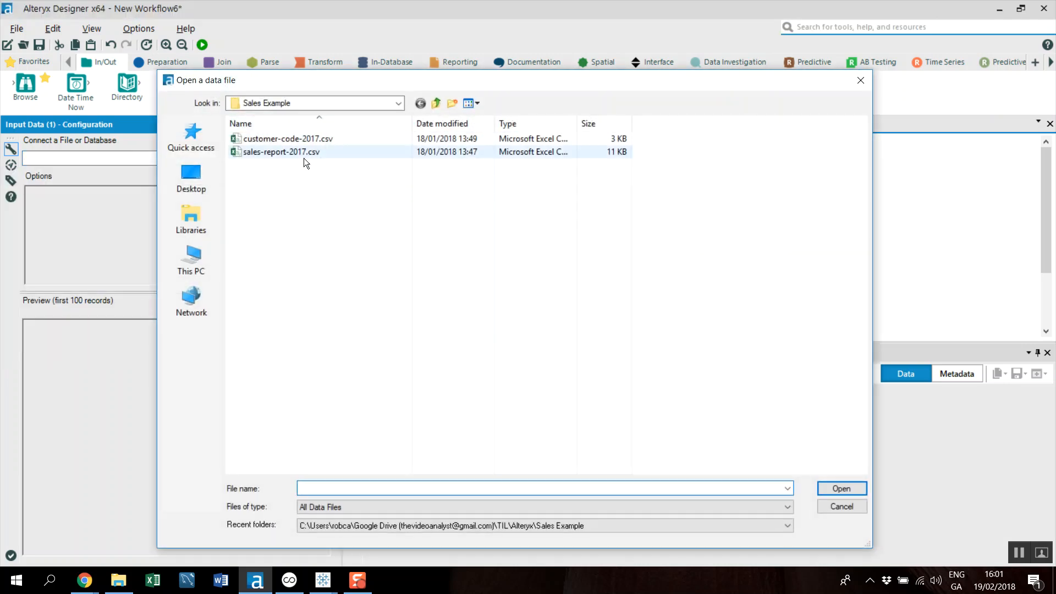
click(280, 157)
double_click(279, 156)
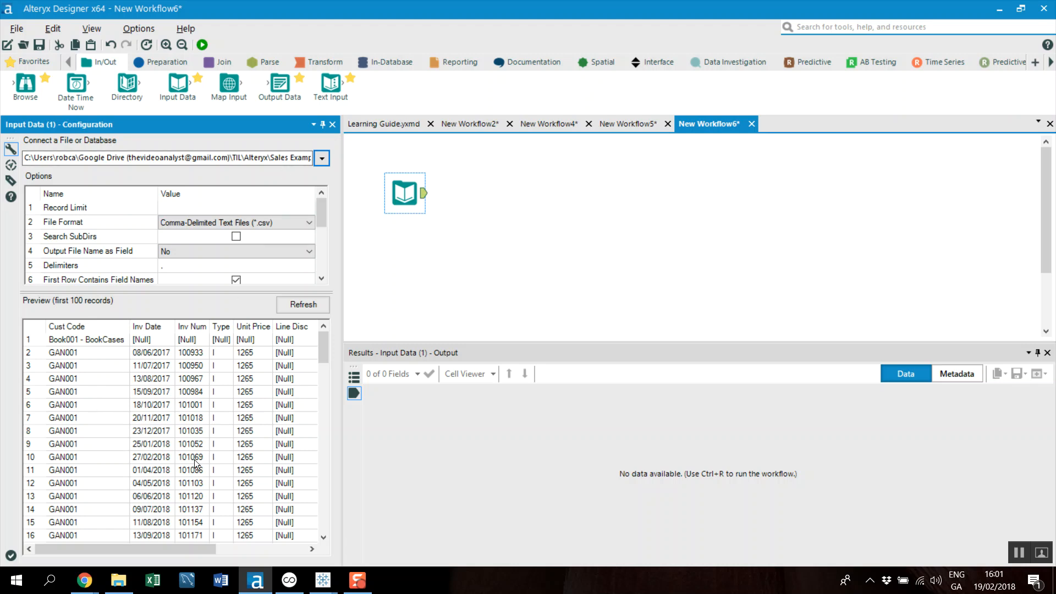
Examine the input preview for the blank and product total rows between the BookCases and Binders blocks
drag(183, 542, 157, 545)
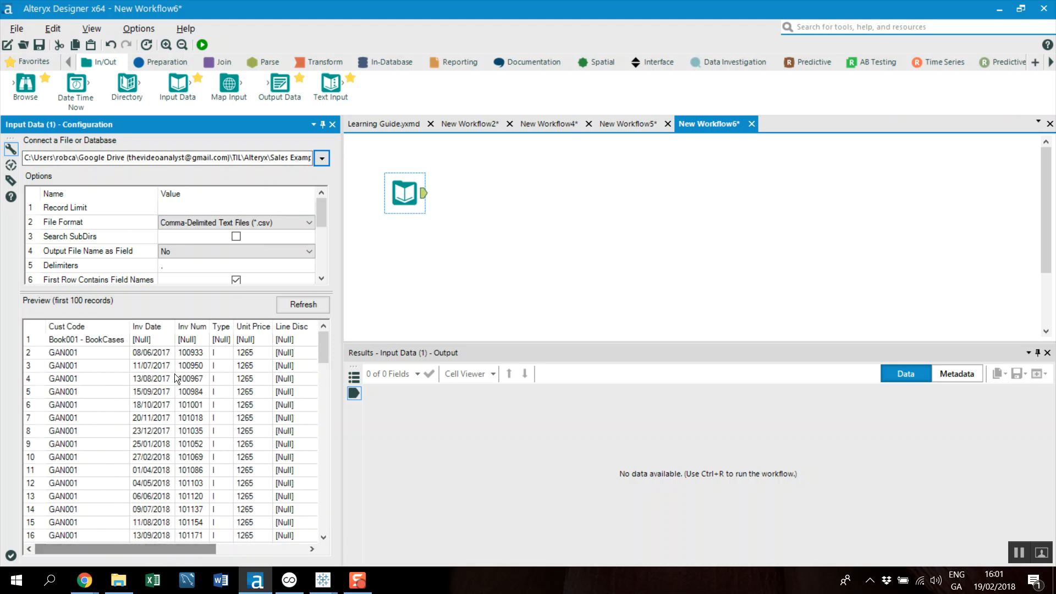
scroll(138, 465, down, 5)
drag(298, 448, 295, 461)
scroll(299, 452, down, 3)
scroll(243, 443, up, 4)
scroll(242, 442, down, 1)
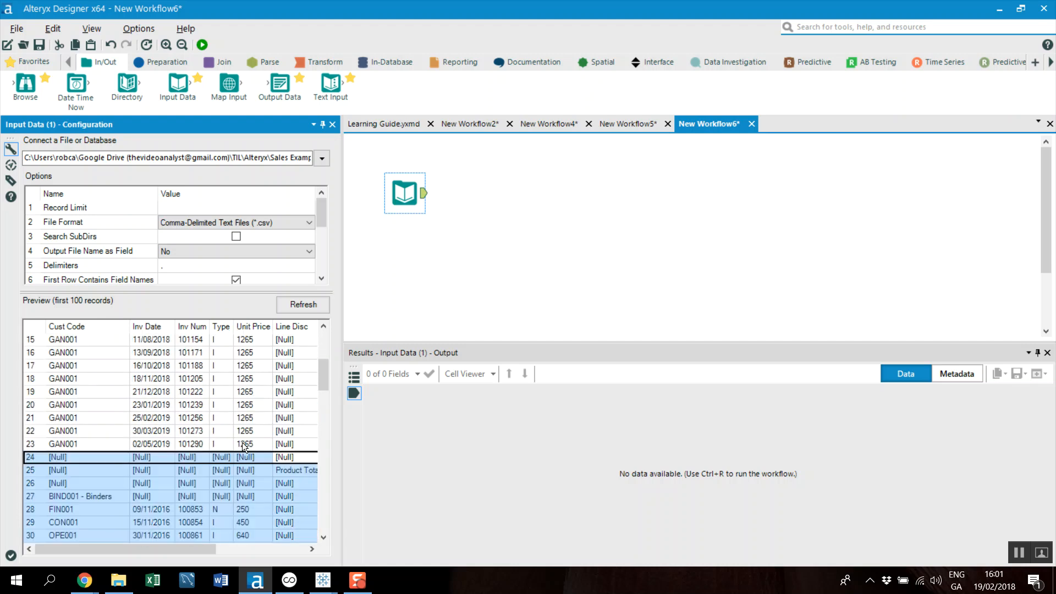
click(294, 484)
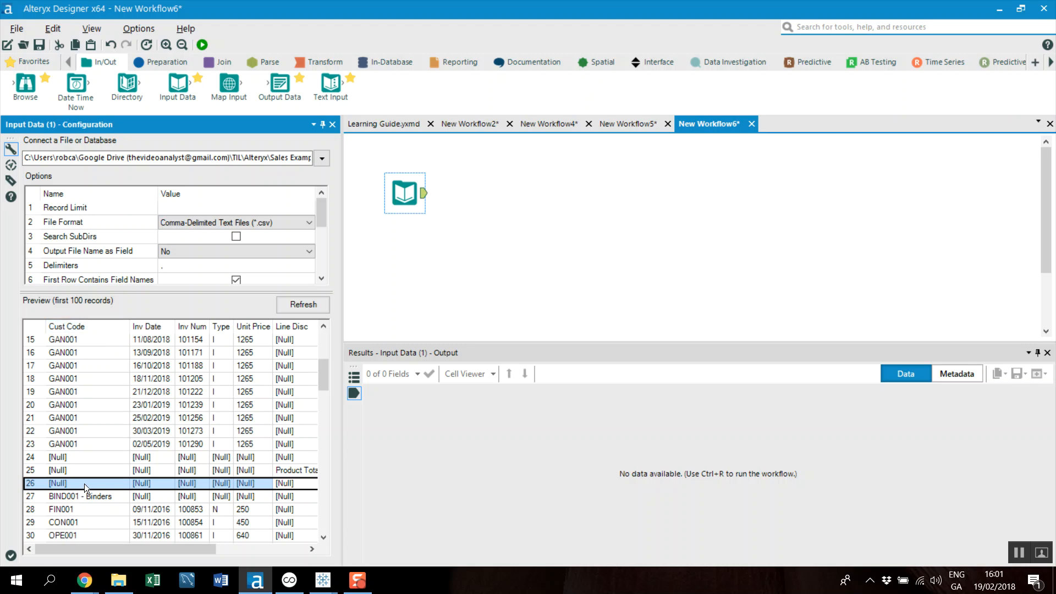
Connect a Filter tool to the input and set its basic filter to Cust Code Is Not Null
click(162, 61)
drag(229, 84, 449, 201)
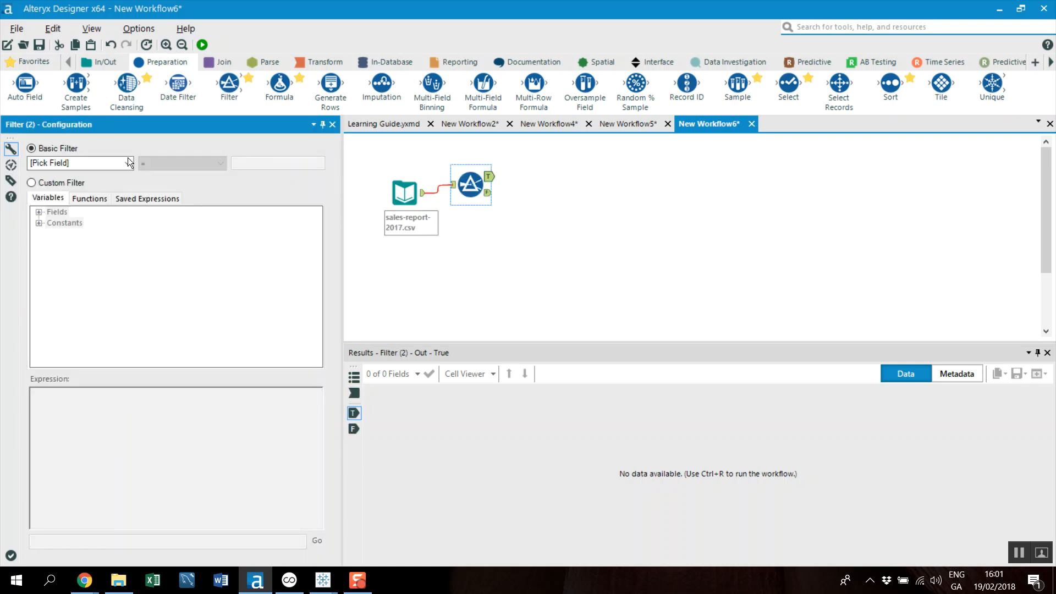
click(124, 165)
click(81, 186)
click(220, 163)
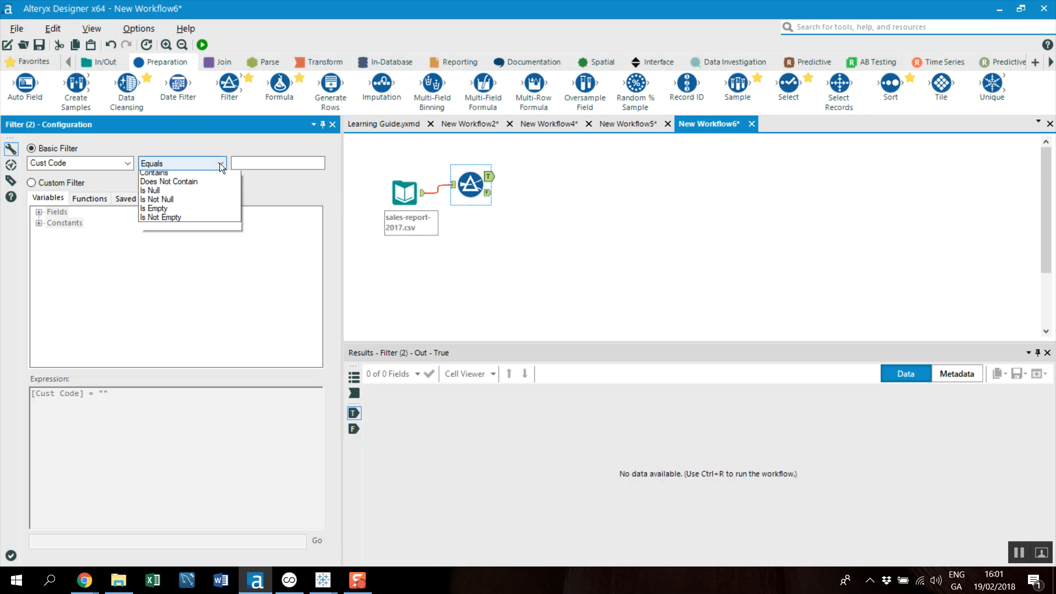
click(190, 238)
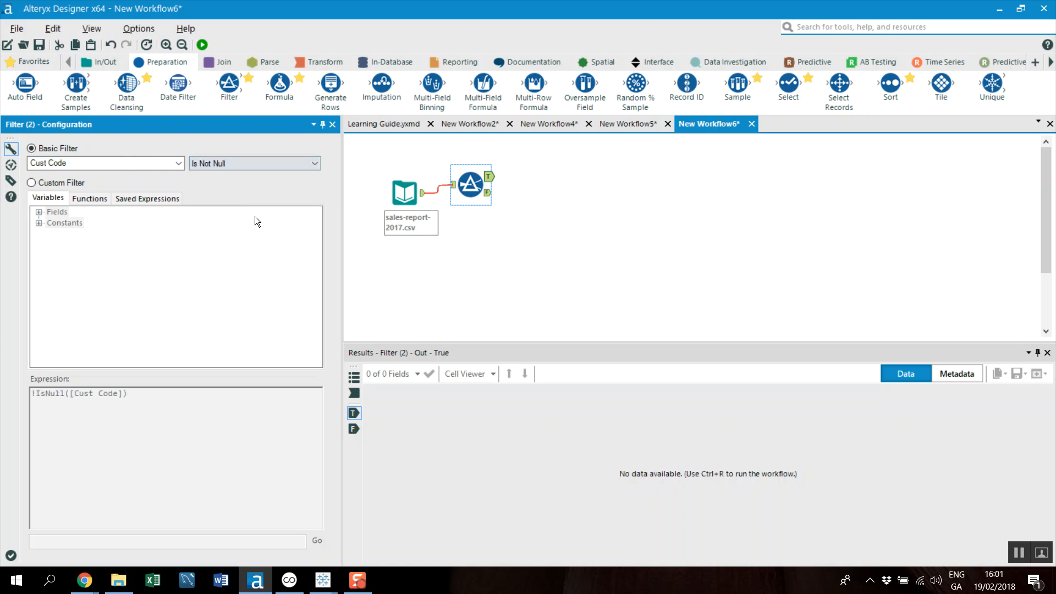
Run the workflow and review the Filter's False and True outputs, including the product heading record
click(203, 45)
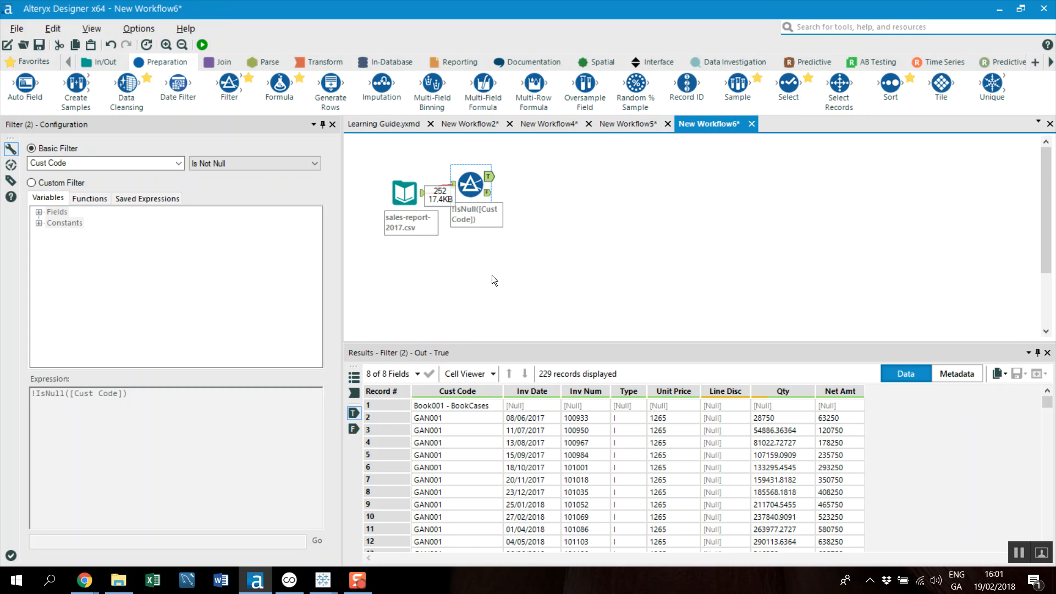
click(488, 192)
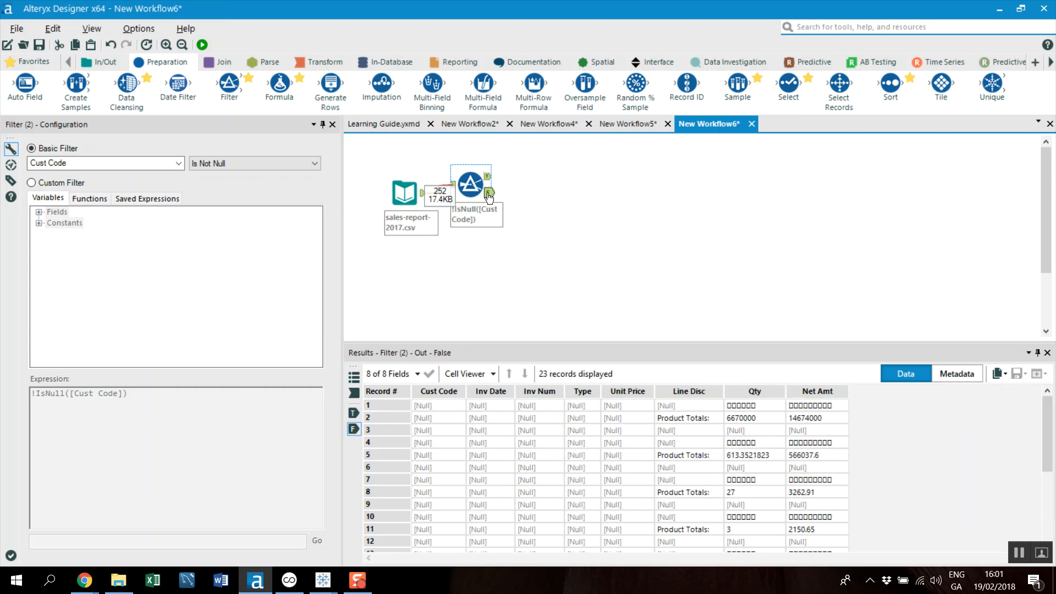
scroll(571, 459, down, 4)
scroll(610, 462, up, 4)
click(487, 176)
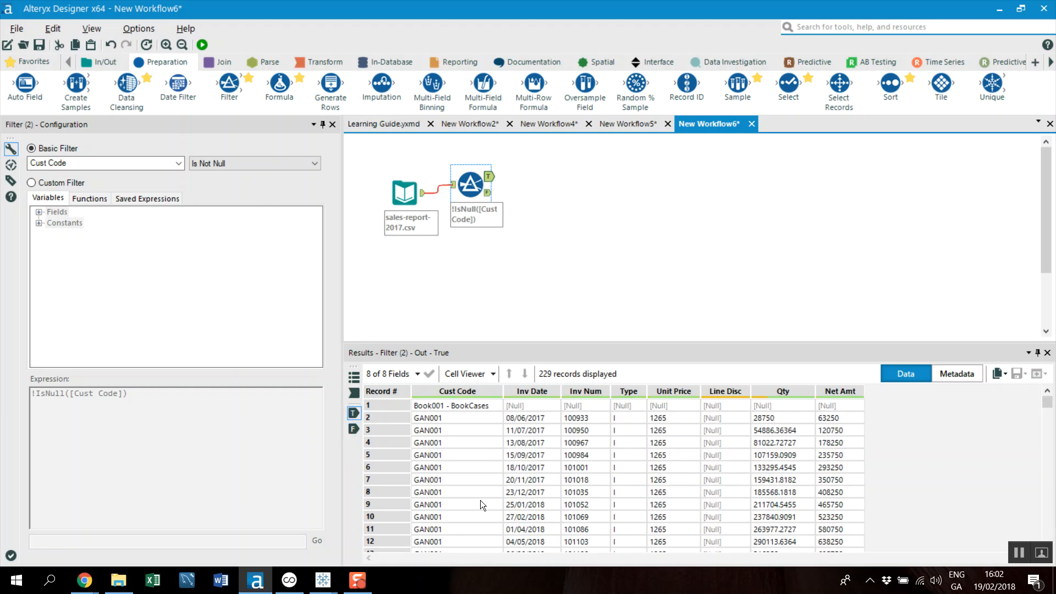
click(443, 404)
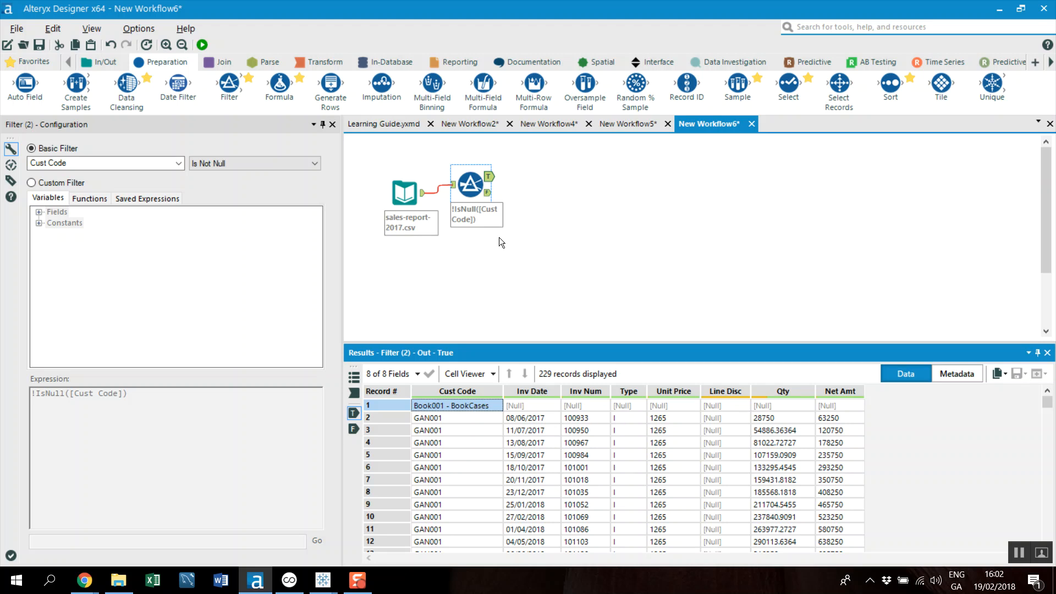
Connect a Formula tool to the Filter's True output and inspect the product heading record's fields in the filtered data
drag(279, 83, 539, 177)
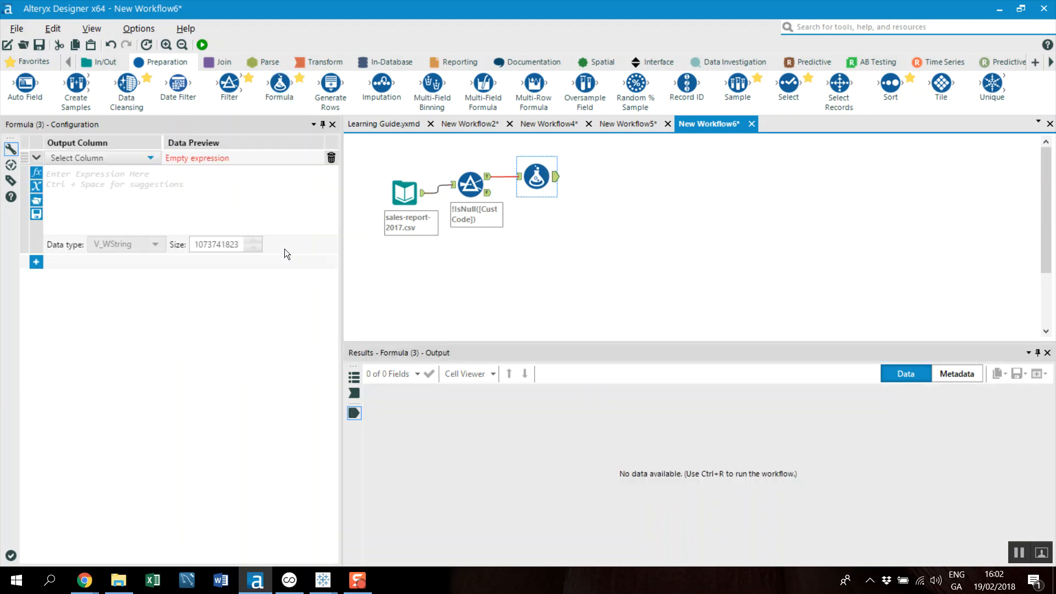
click(451, 203)
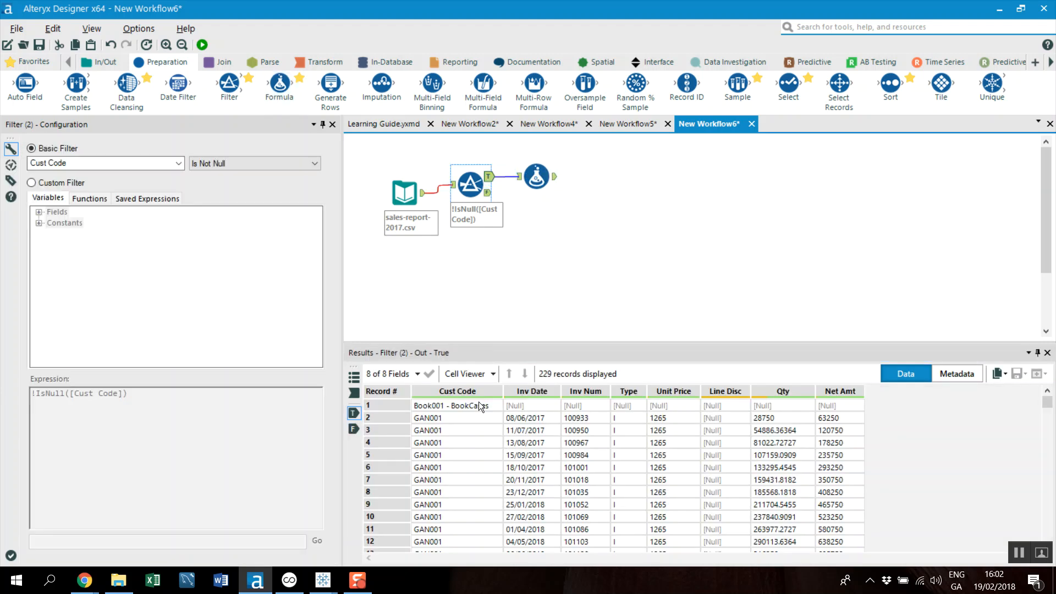
click(473, 405)
click(546, 404)
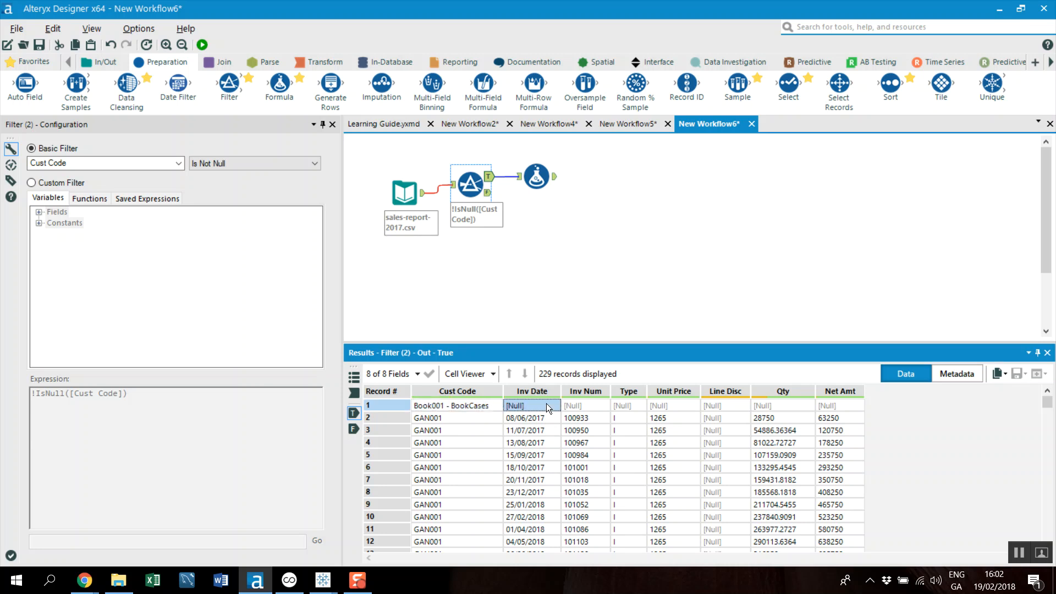
click(576, 410)
scroll(549, 470, down, 5)
scroll(550, 471, up, 5)
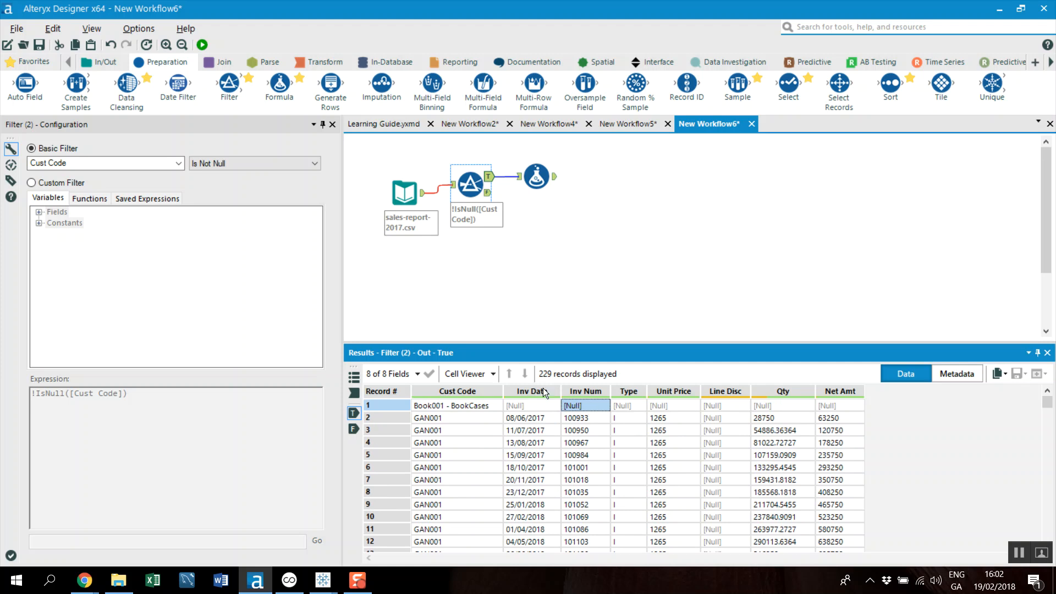
mouse_move(436, 397)
Add a new output column named Product in the Formula tool
click(536, 176)
click(127, 158)
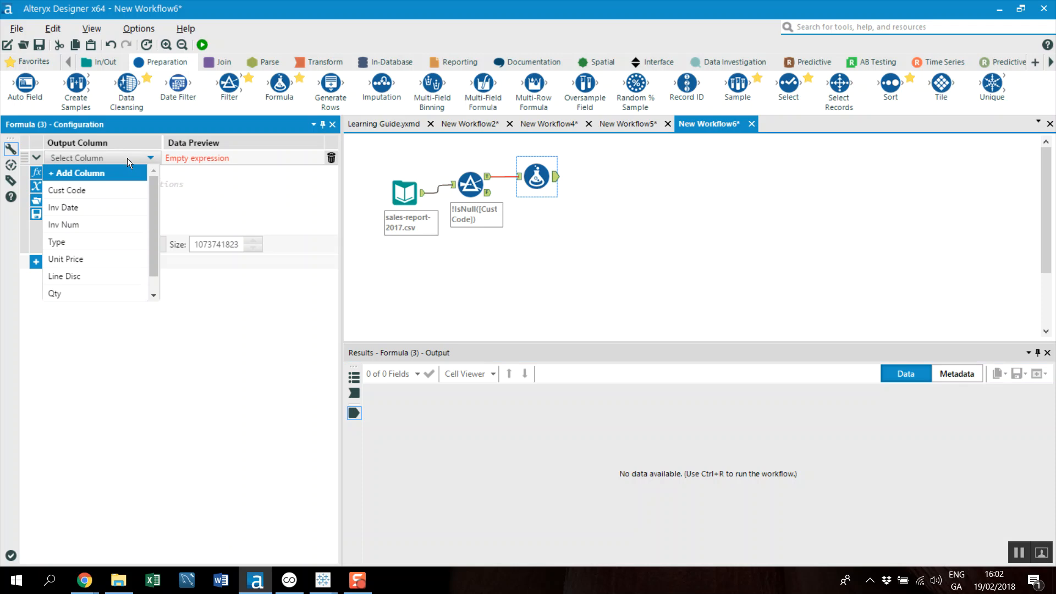
click(99, 173)
text(Product)
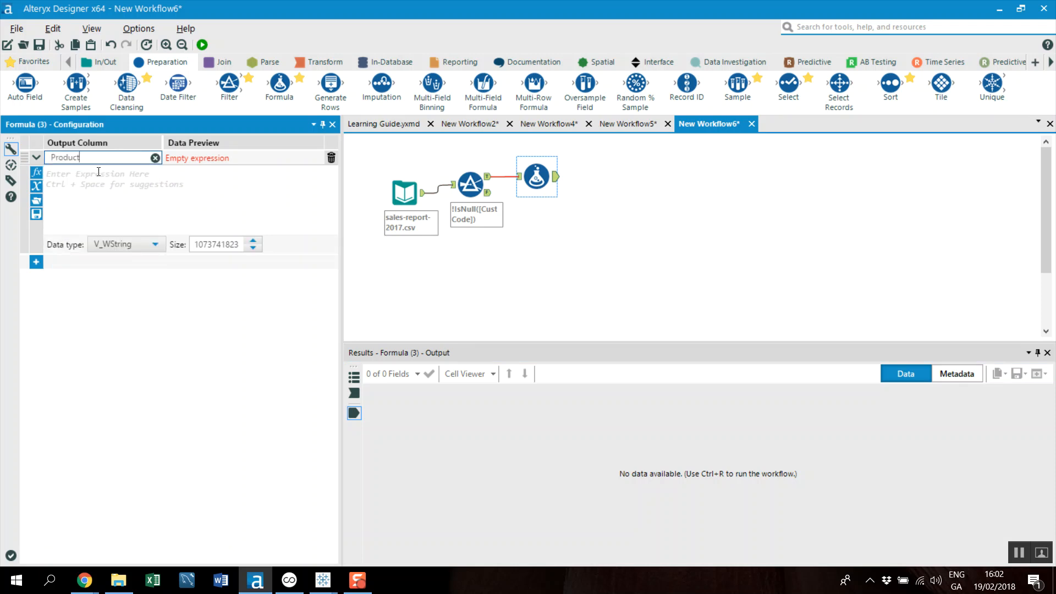
Start the Product expression with an IF statement, clearing the template's placeholder condition
click(98, 172)
text(IF)
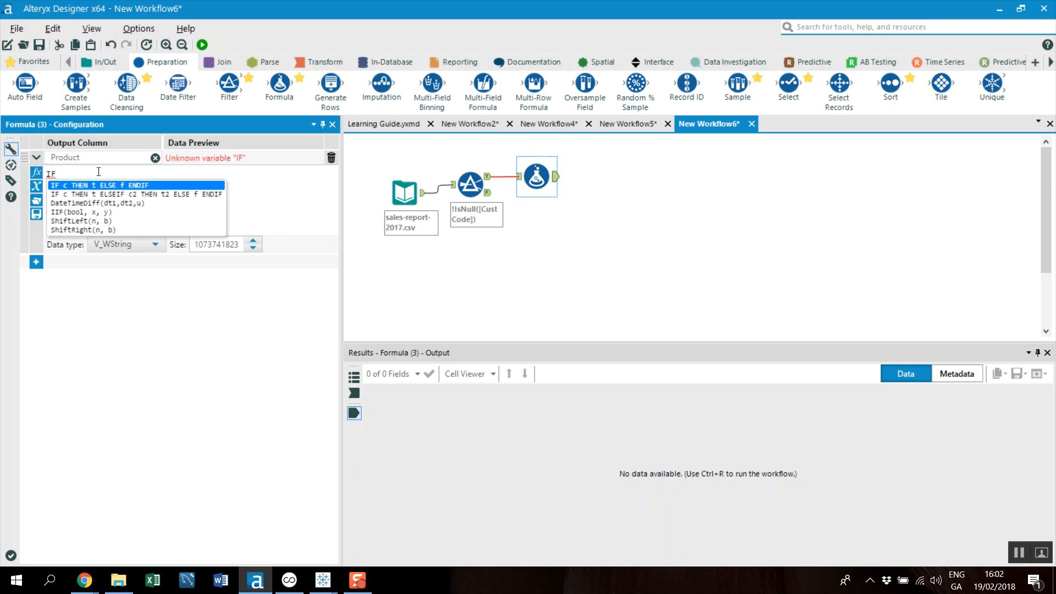
key(Return)
key(BackSpace)
key(BackSpace)
key(BackSpace)
key(BackSpace)
key(BackSpace)
key(BackSpace)
key(BackSpace)
key(BackSpace)
key(BackSpace)
key(BackSpace)
key(BackSpace)
key(BackSpace)
key(BackSpace)
key(BackSpace)
key(BackSpace)
key(BackSpace)
key(BackSpace)
key(BackSpace)
key(BackSpace)
key(BackSpace)
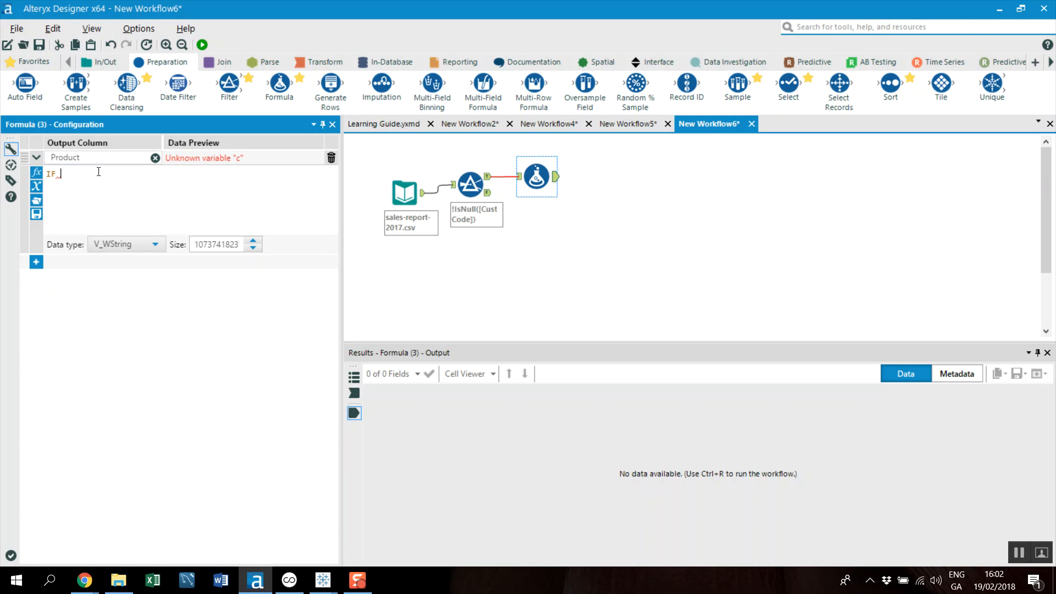
Insert the [Inv Date] field after IF in the Product expression
text([cu)
key(Return)
key(BackSpace)
key(BackSpace)
key(BackSpace)
key(BackSpace)
key(BackSpace)
key(BackSpace)
key(BackSpace)
key(BackSpace)
key(BackSpace)
key(BackSpace)
text(Inv)
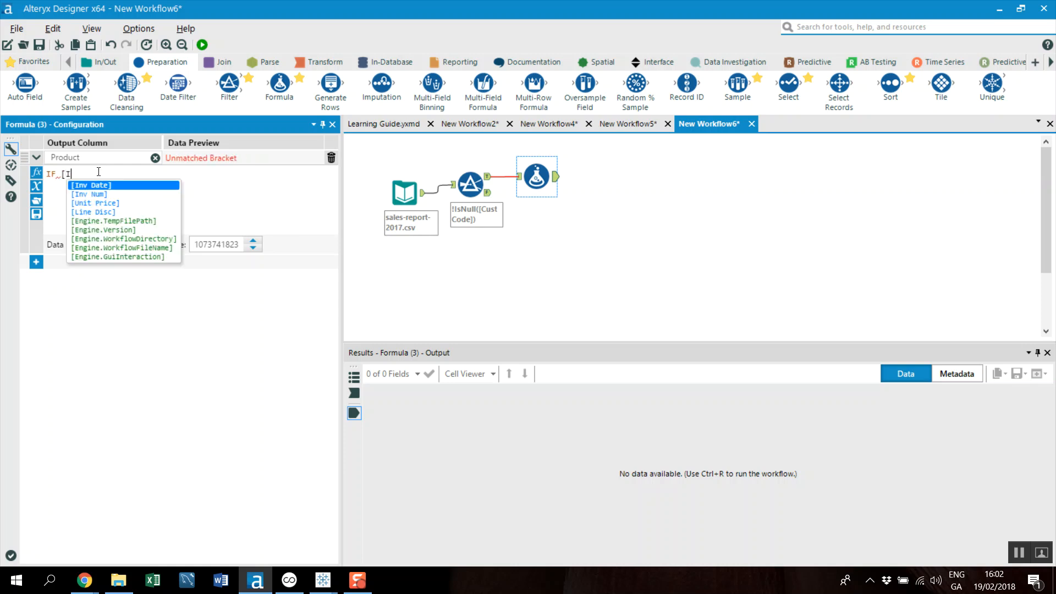
key(Down)
key(Down)
key(Down)
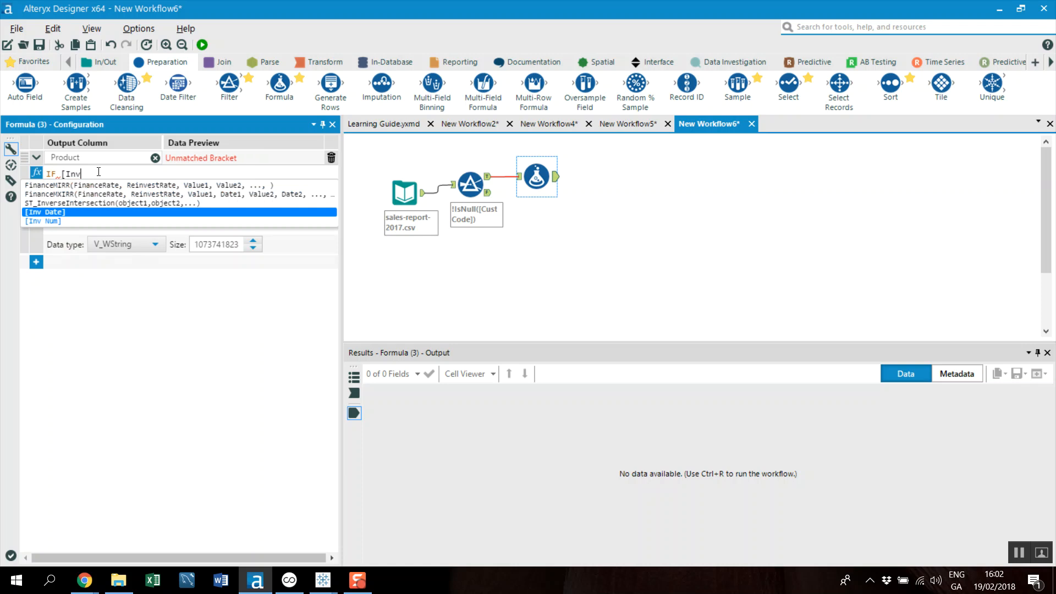
key(Return)
Place an ISNULL function with its opening parenthesis around the [Inv Date] field in the IF condition
key(Left)
key(Left)
key(Left)
key(Left)
key(Left)
key(Left)
key(Left)
key(Left)
key(Left)
key(Left)
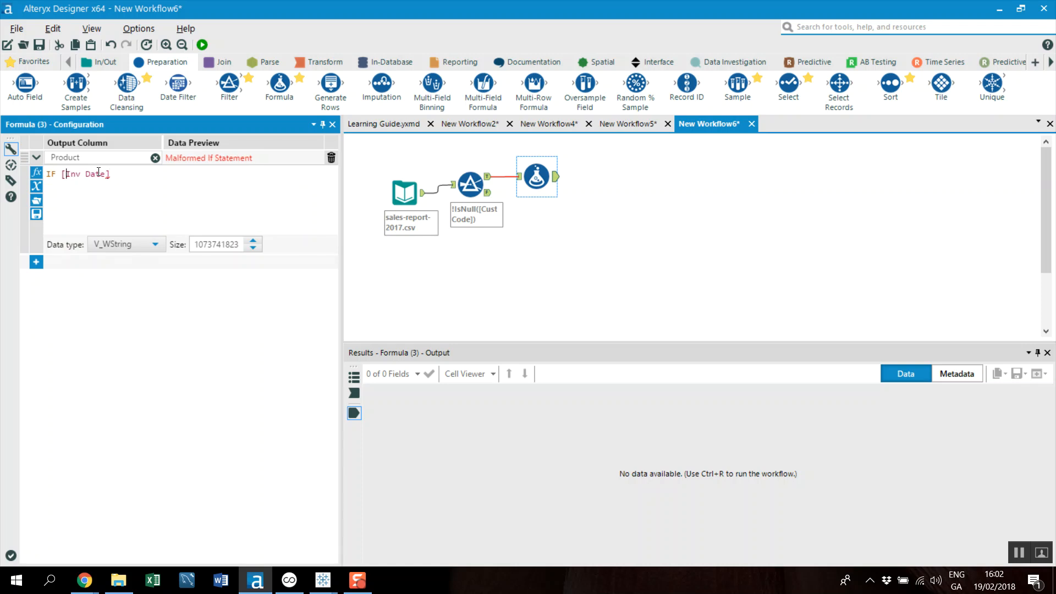
text(ISNULL)
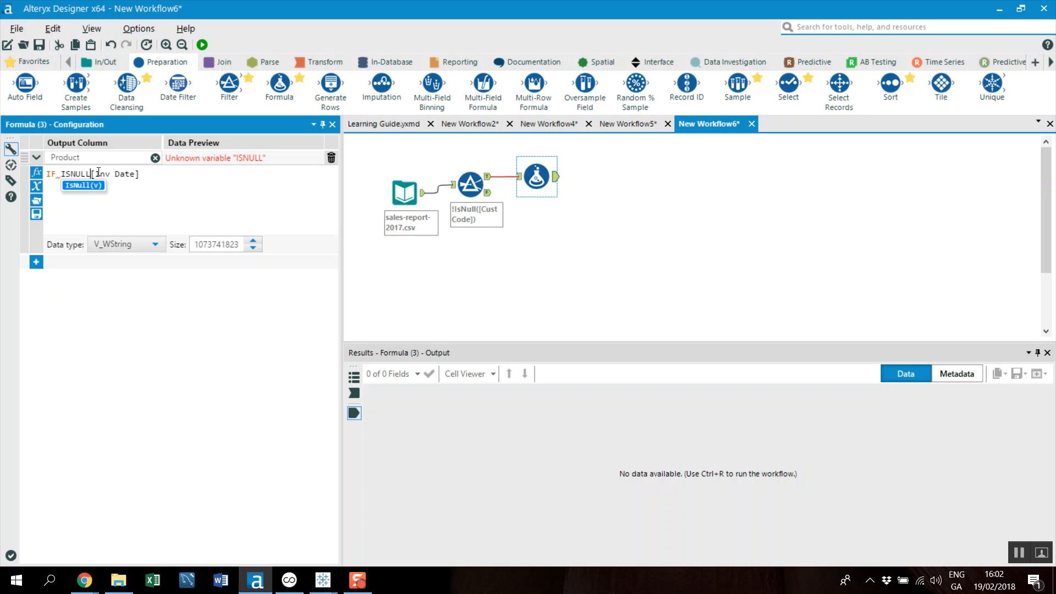
text(()
key(Escape)
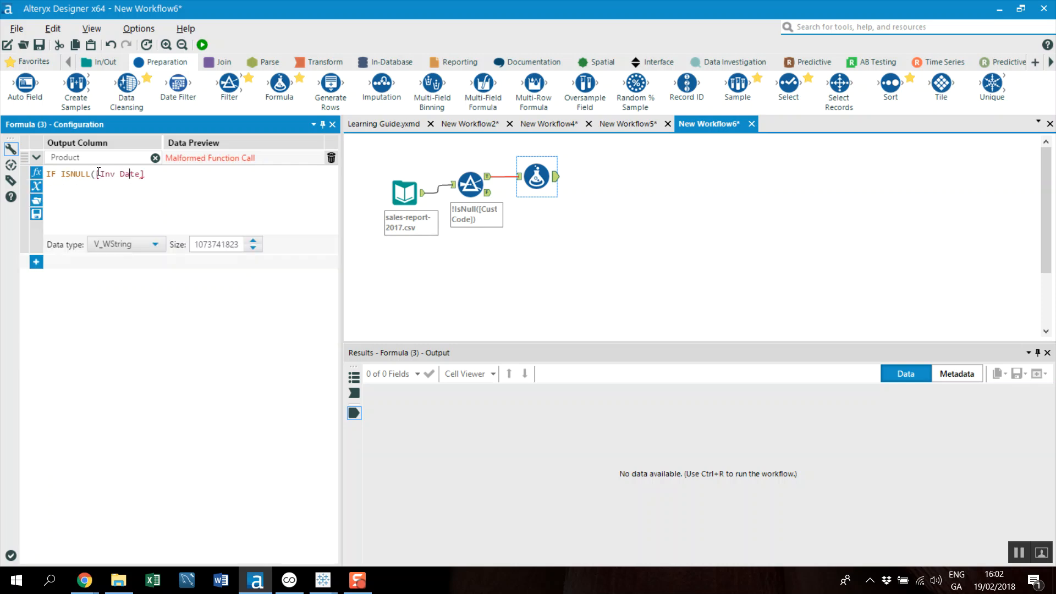
Close the ISNULL condition and complete the Product expression with THEN [Cust Code] ELSE Null() ENDIF
text() THEN Cus)
key(Return)
key(Return)
text(ELSE NUL)
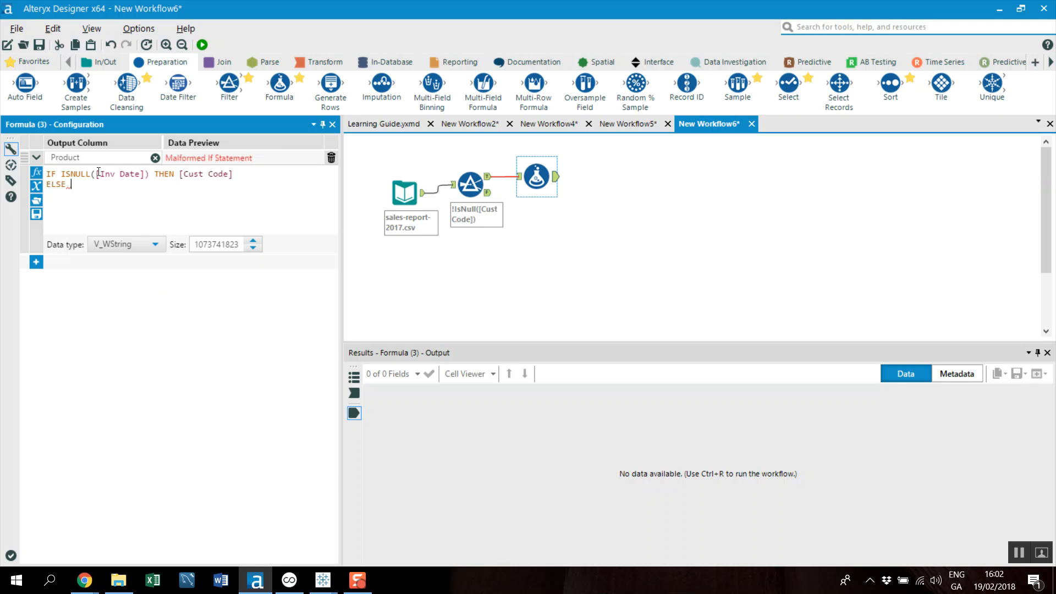
key(Return)
key(Return)
text(ENDIF)
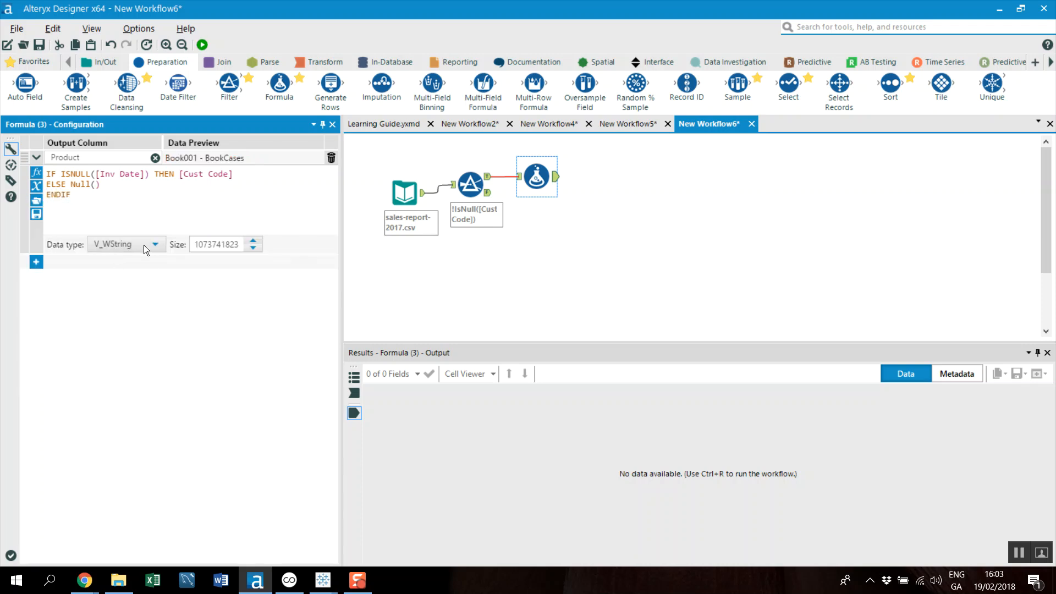
Run the workflow and review the Product column for the product heading records and the rows beneath them
click(202, 45)
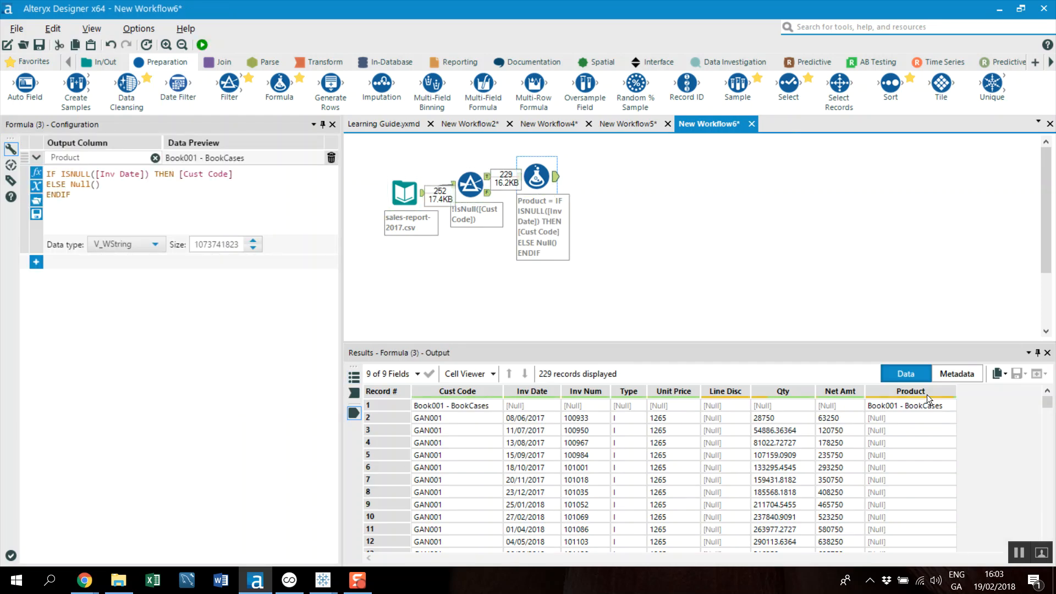
click(888, 406)
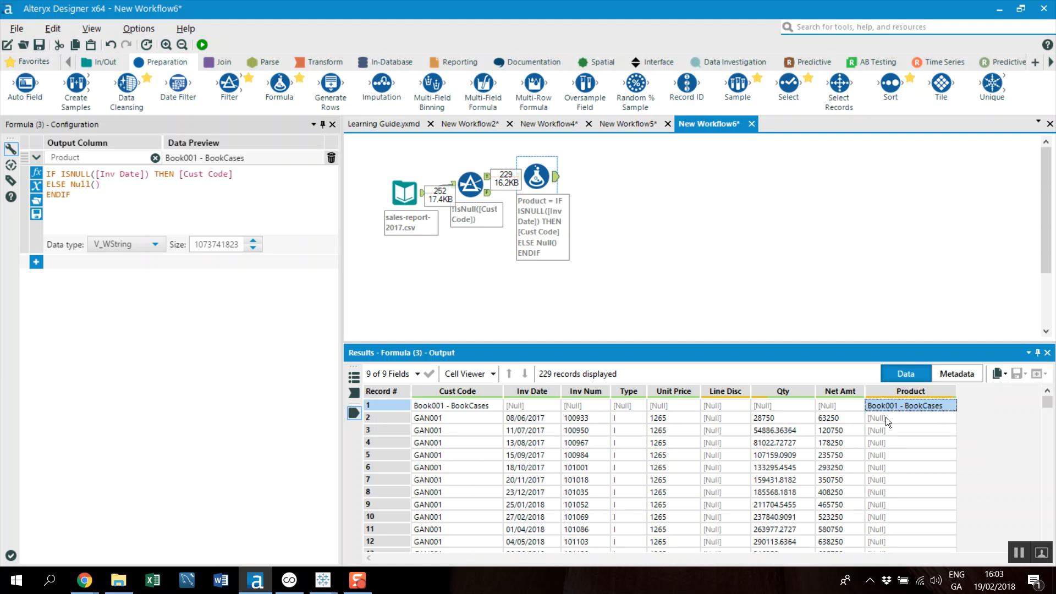
scroll(909, 464, down, 6)
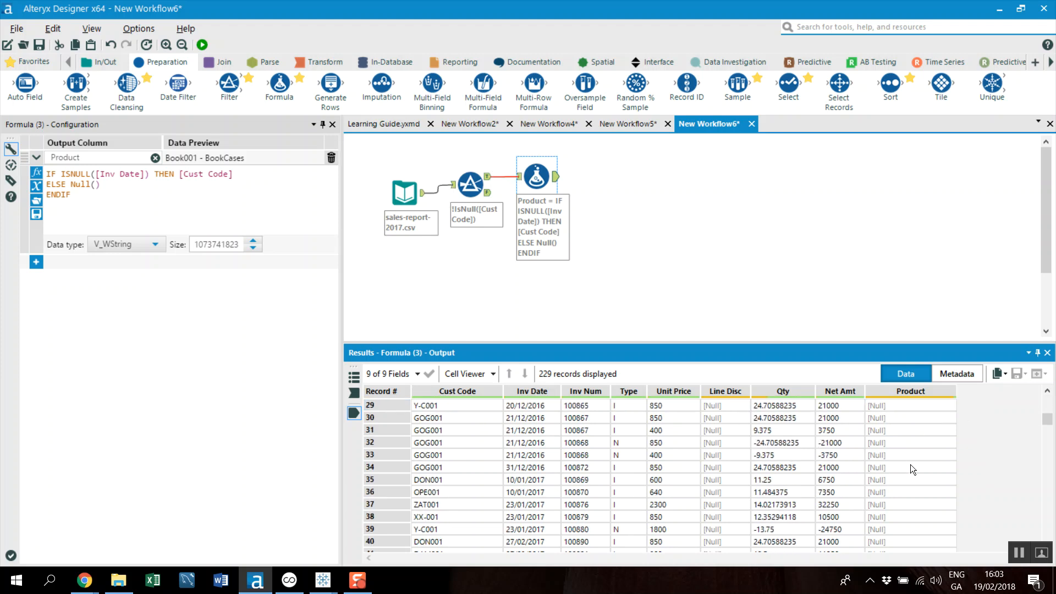
click(884, 455)
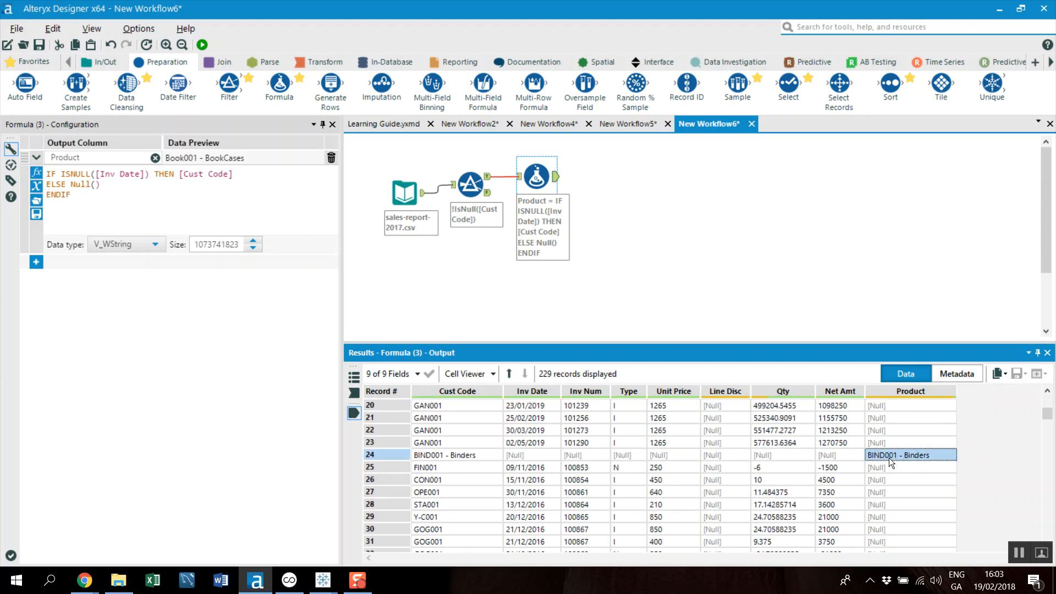
scroll(900, 463, down, 14)
scroll(901, 463, up, 13)
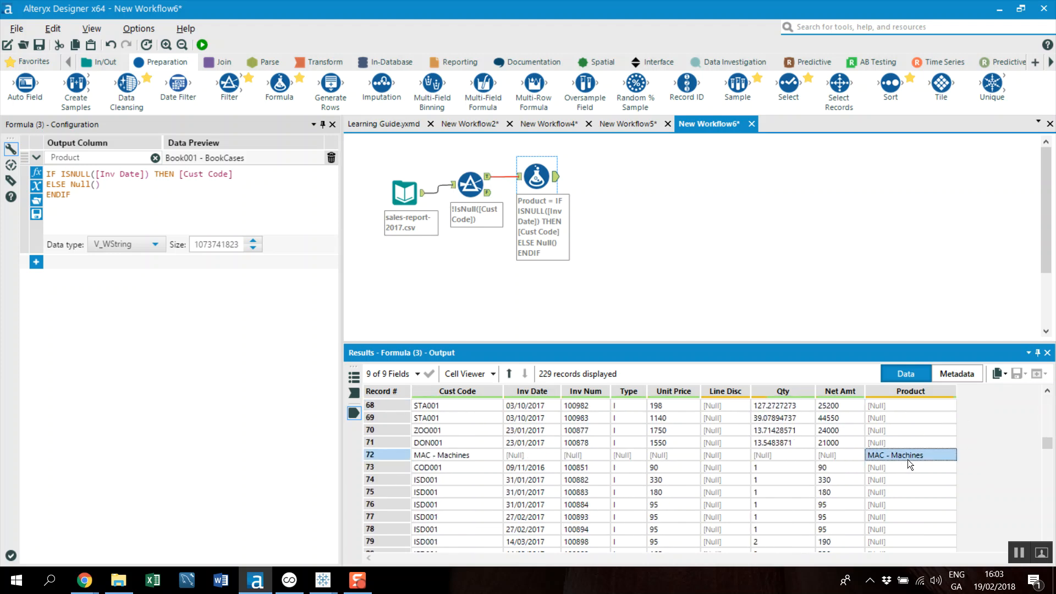
scroll(907, 463, up, 7)
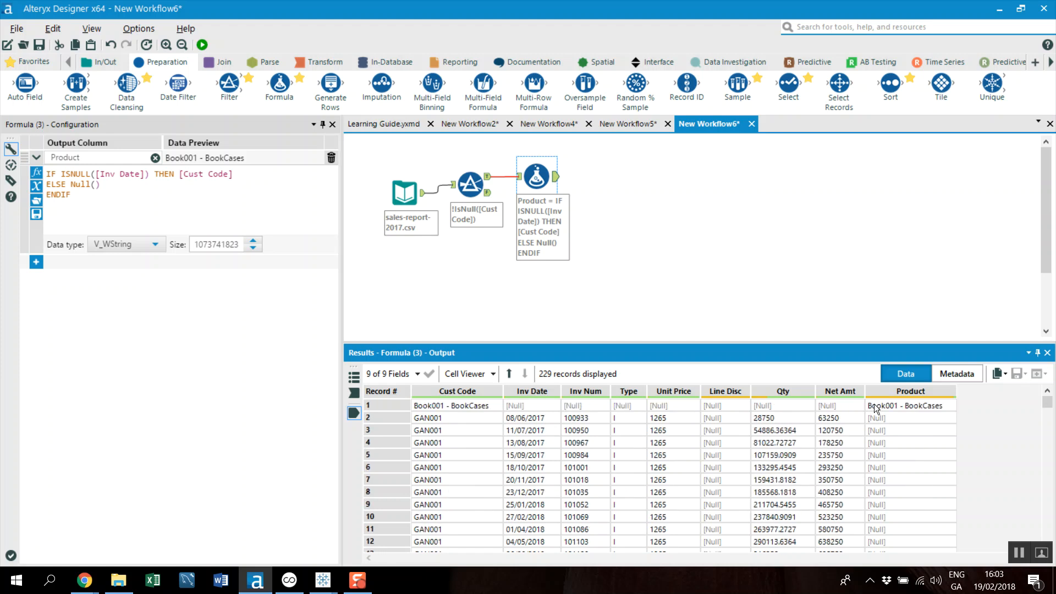
drag(885, 407, 880, 510)
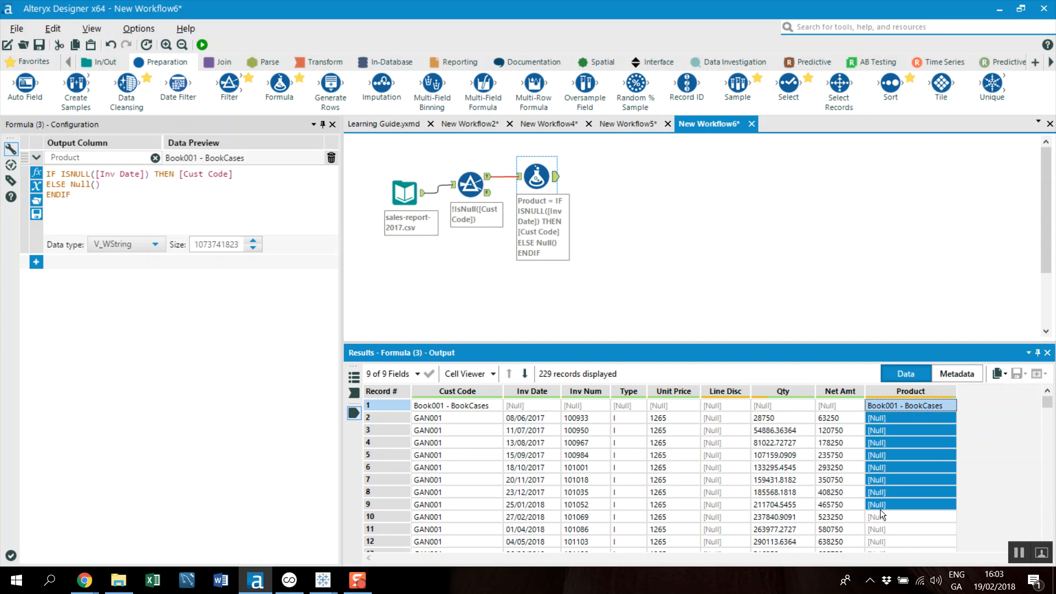
click(897, 443)
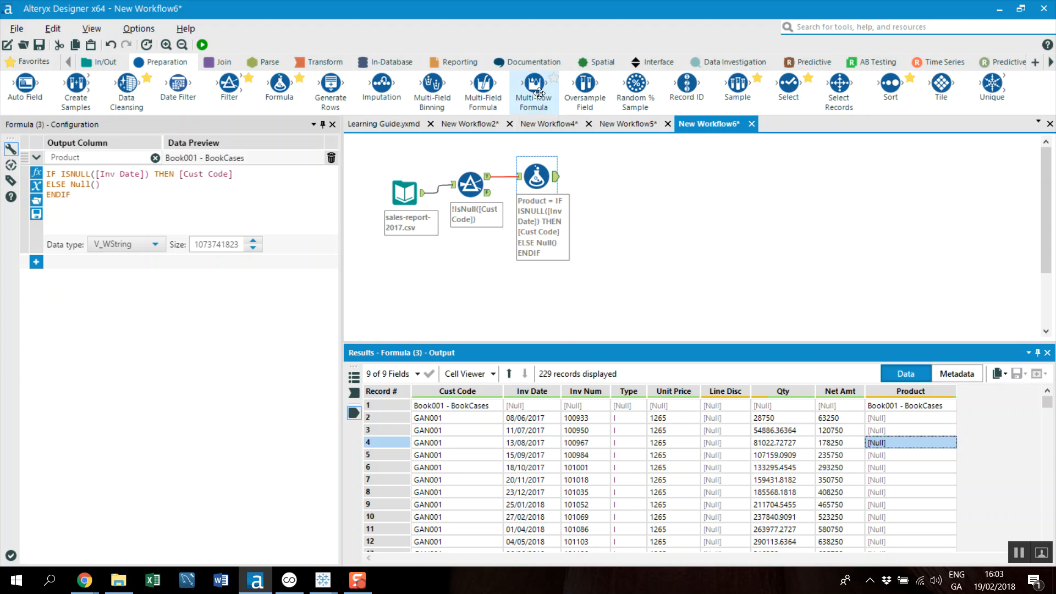
Connect a Multi-Row Formula tool after the Formula tool and name its new field New Porduct
drag(533, 83, 620, 182)
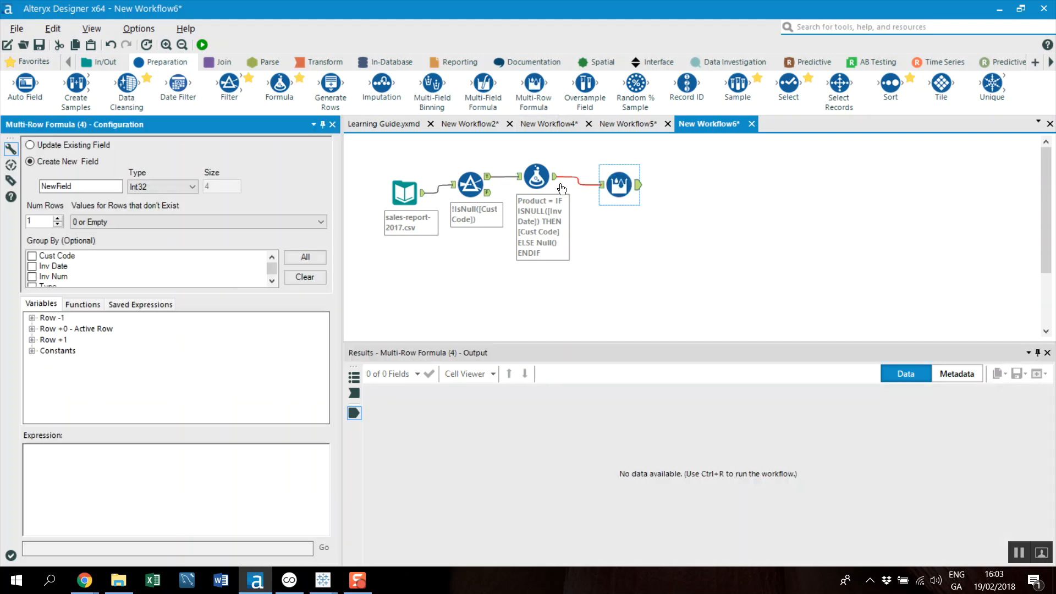
click(82, 187)
drag(82, 187, 31, 192)
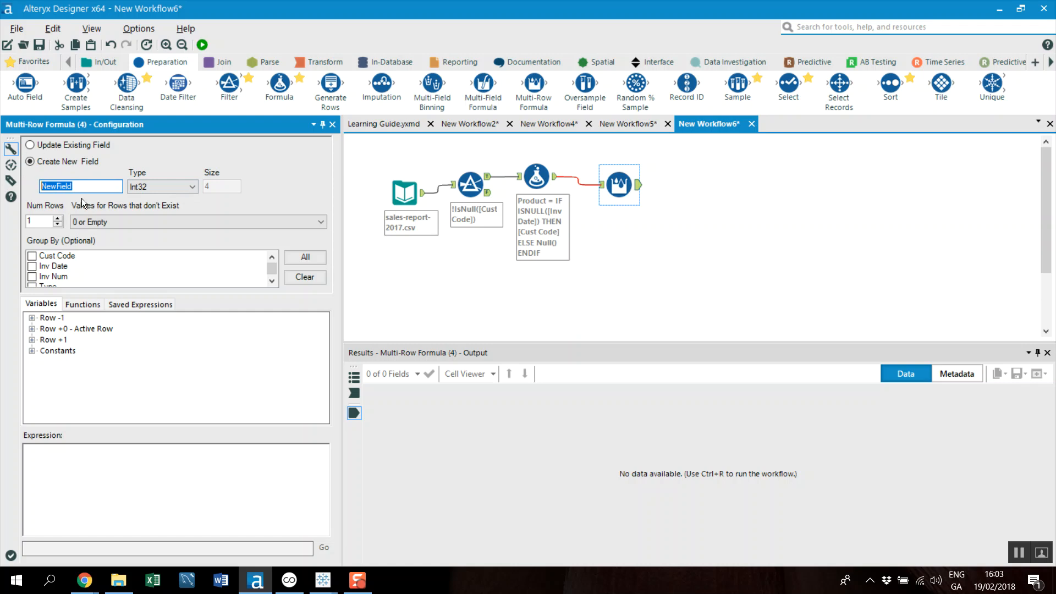
text(New Porduct)
Set the new field's type to V_WString with a size of 40
click(167, 183)
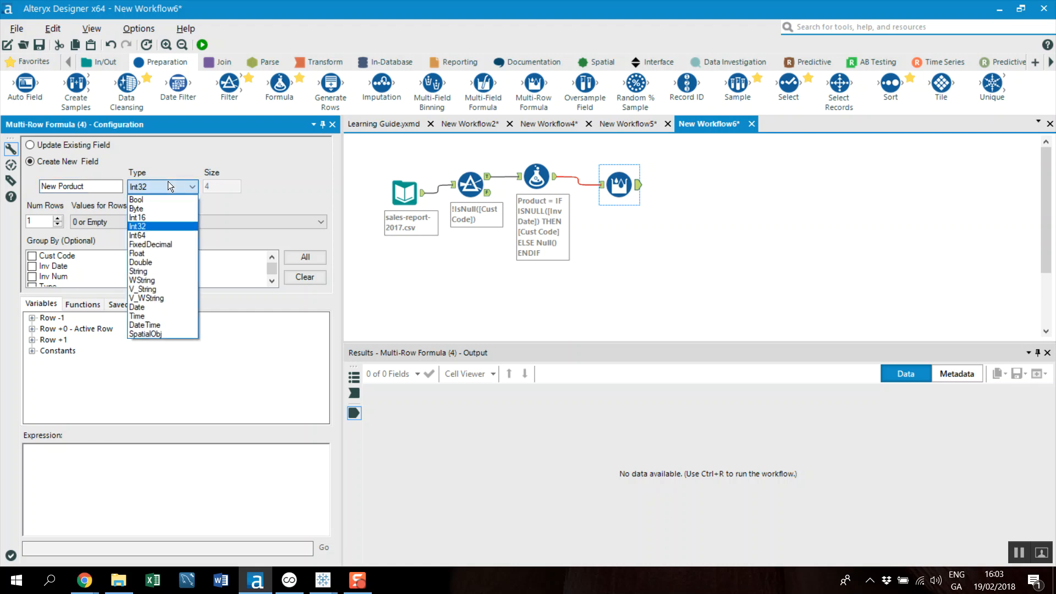
click(159, 298)
click(220, 187)
text(0)
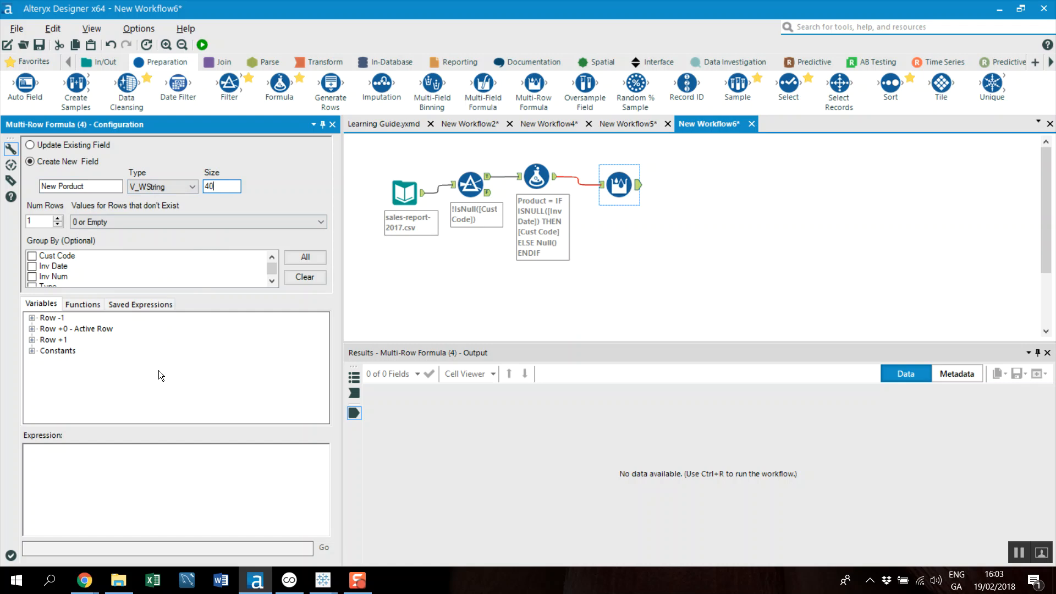
Start the Multi-Row Formula expression with IF, checking the first two records' Product values in the Formula tool's output
click(79, 468)
text(IF)
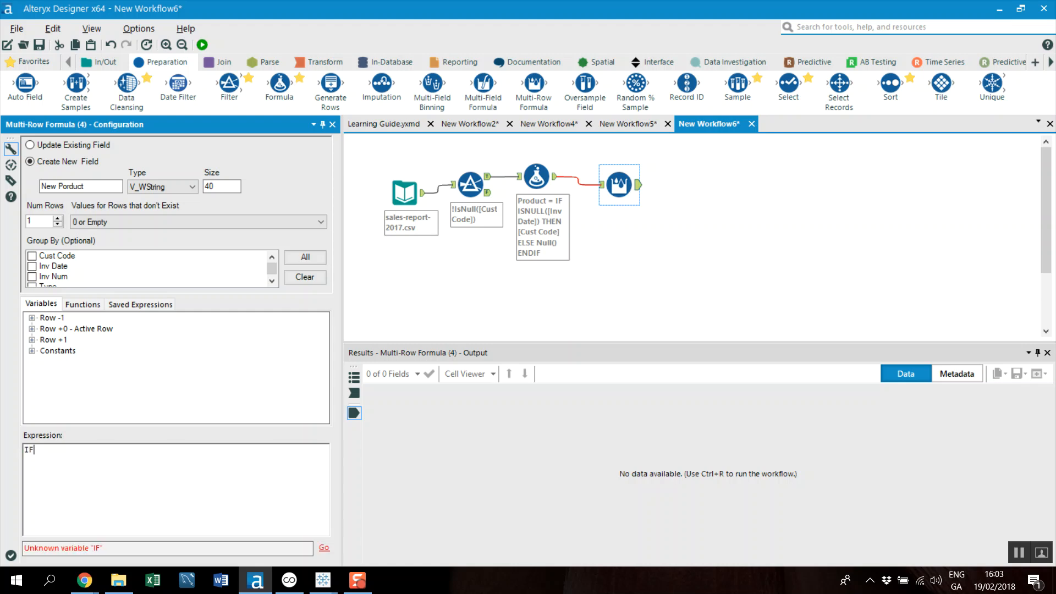
click(556, 182)
click(901, 405)
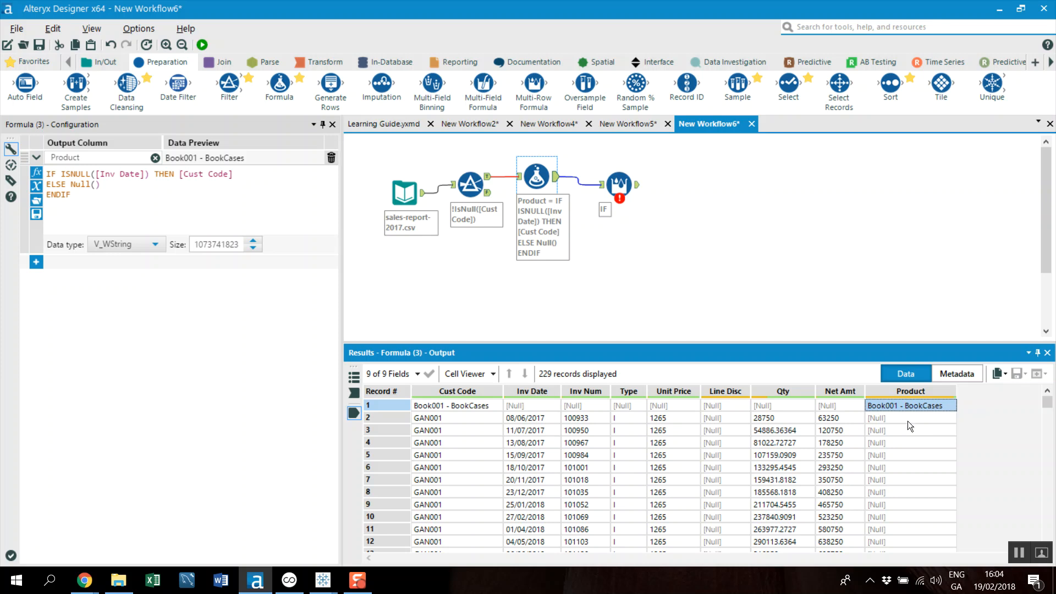
click(883, 419)
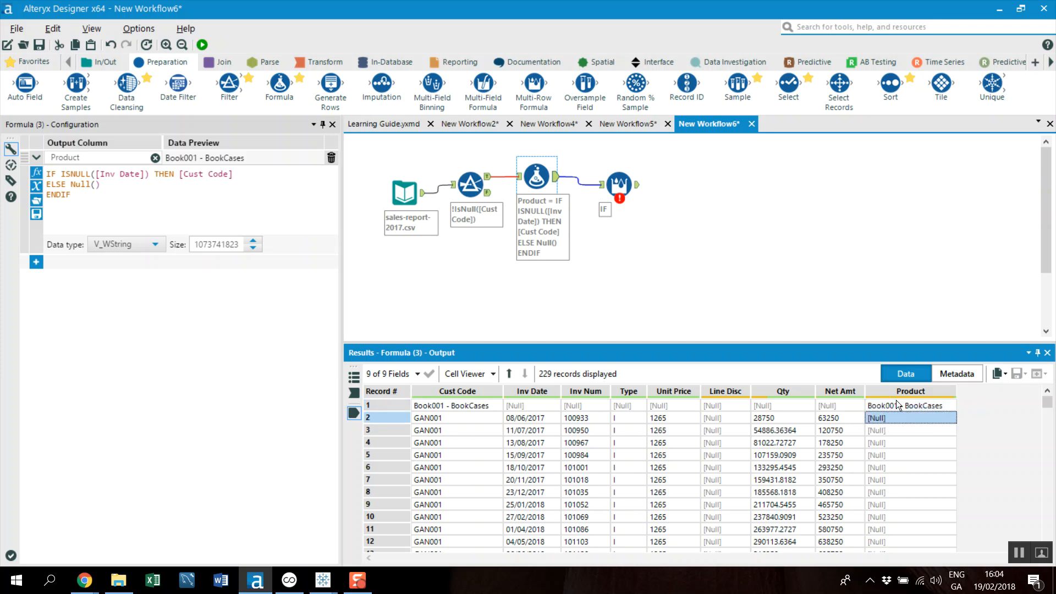
click(619, 185)
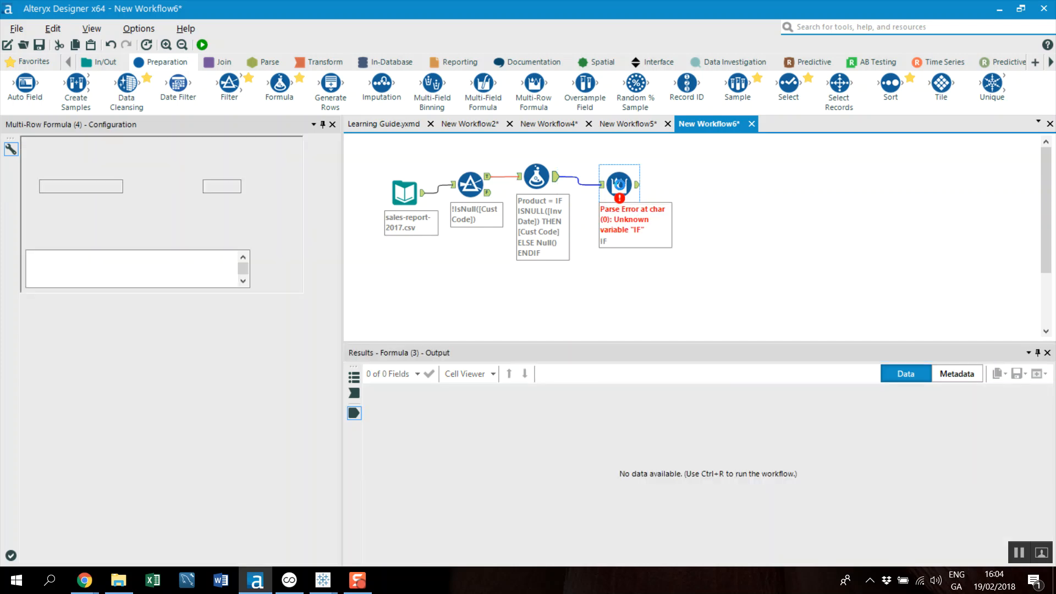
click(66, 452)
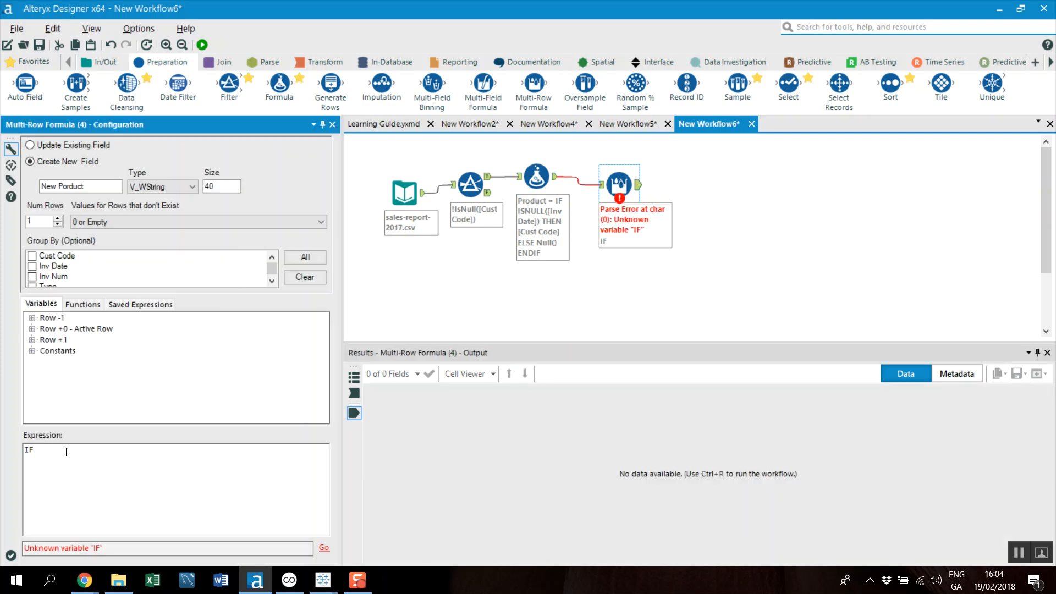
Add the condition ISNULL([Product]) THEN to the Multi-Row Formula's IF statement
text(ISNULL([Product]) THEN)
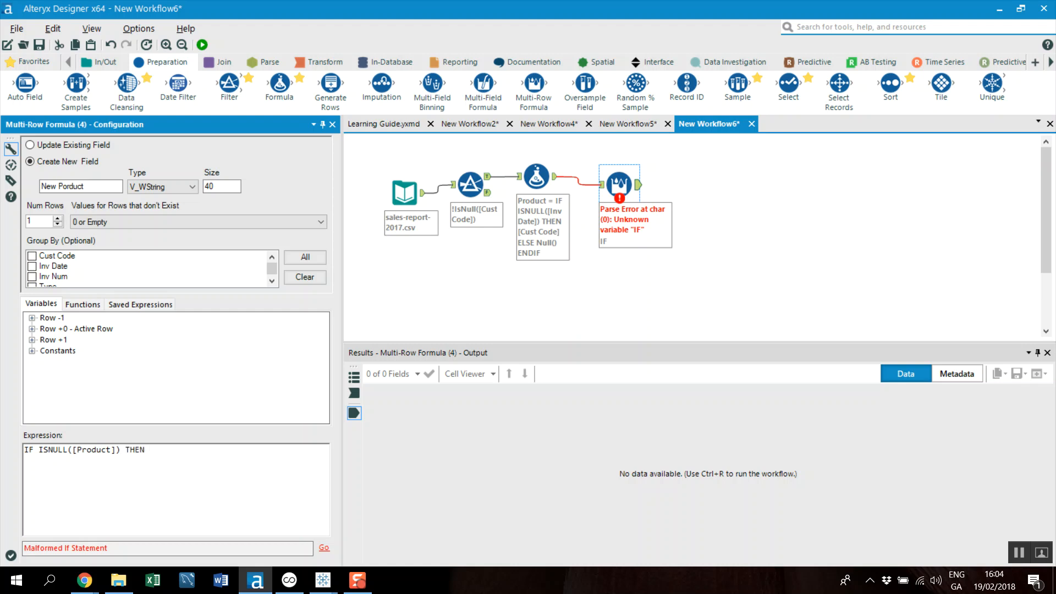
Return the previous row's value with [Row-1:New Porduct], and complete the expression with ELSE [Product] ENDIF
click(32, 318)
scroll(112, 359, down, 2)
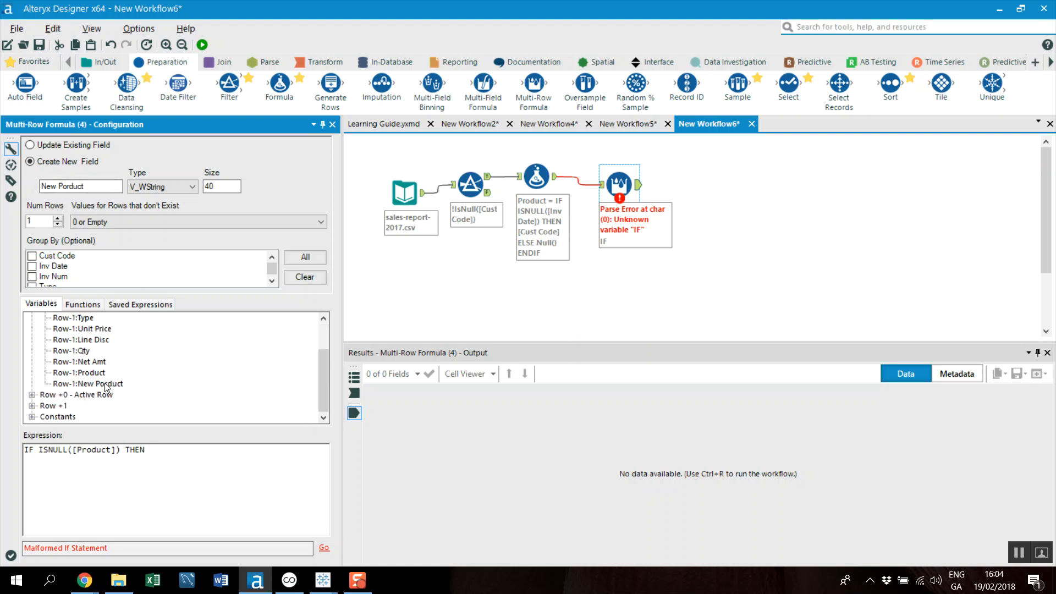
double_click(104, 382)
key(Return)
text(ELSE [Produ)
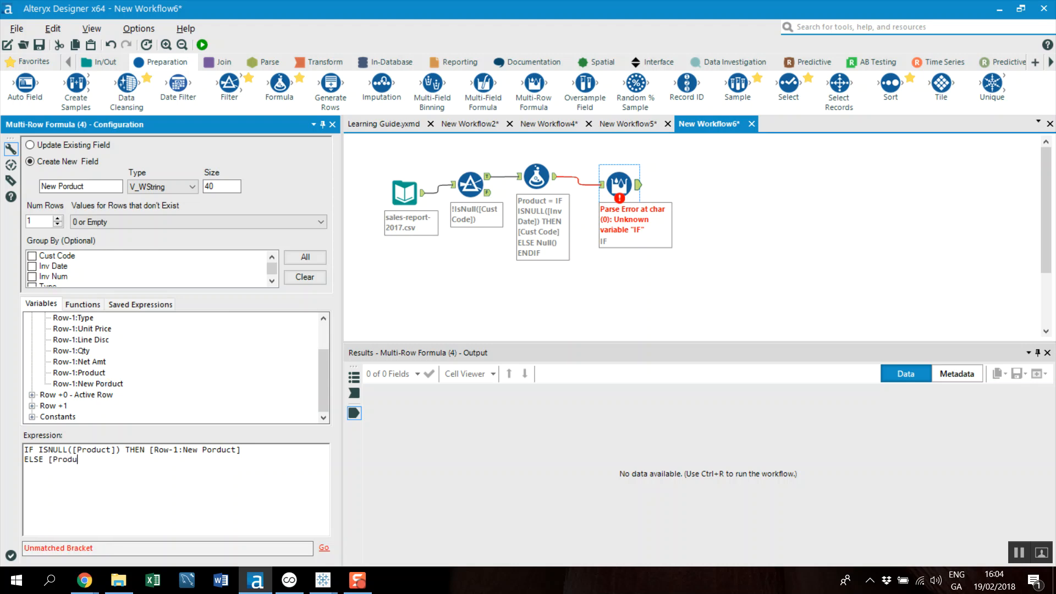
text(ct])
key(Return)
text(ENDIF)
Run the workflow and compare the Product and New Porduct values of the first two records
click(199, 46)
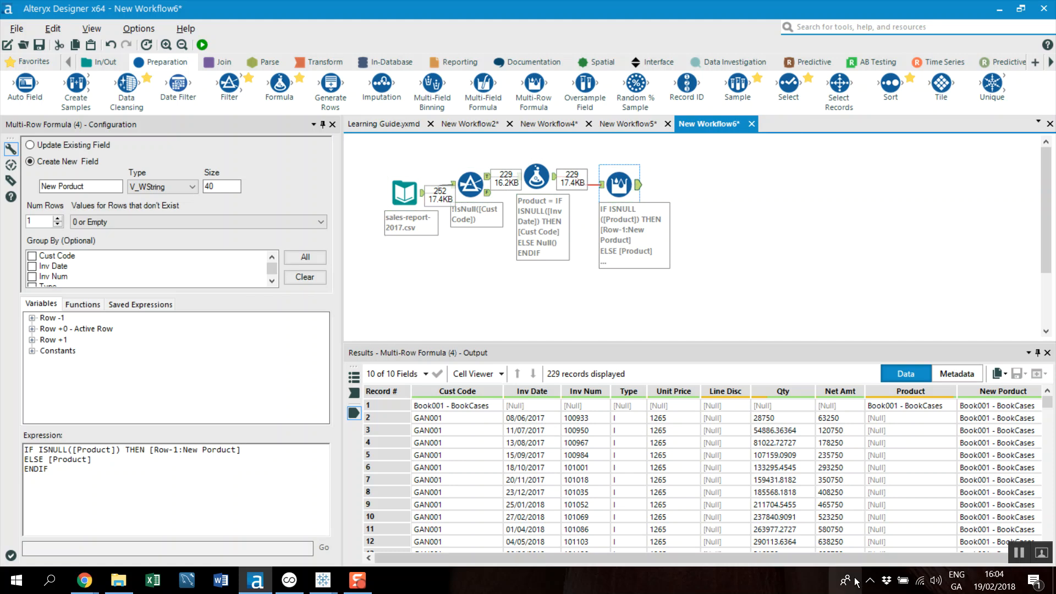
drag(807, 560, 813, 560)
click(889, 418)
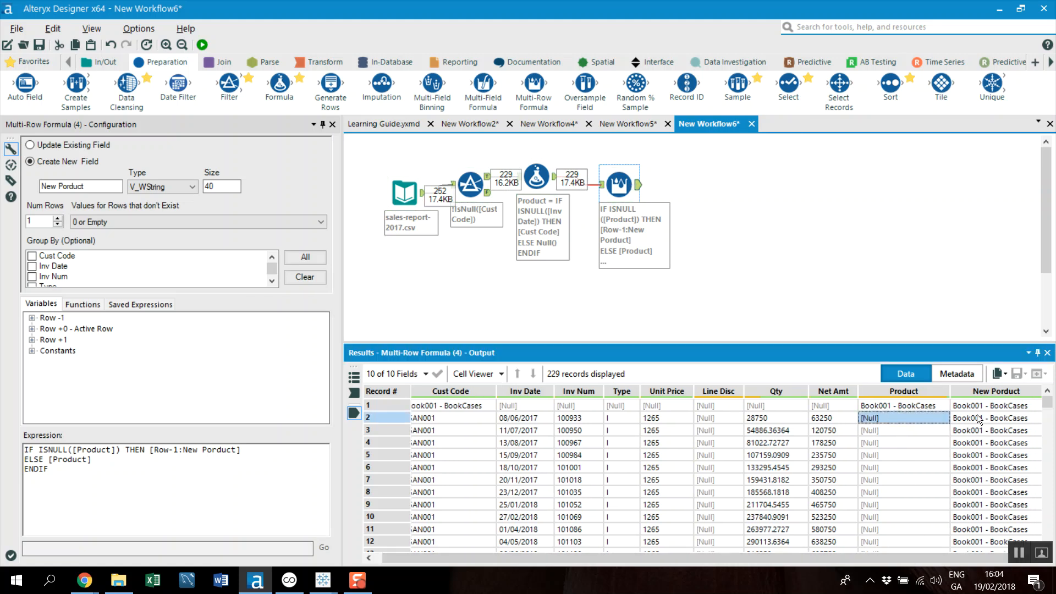
click(971, 408)
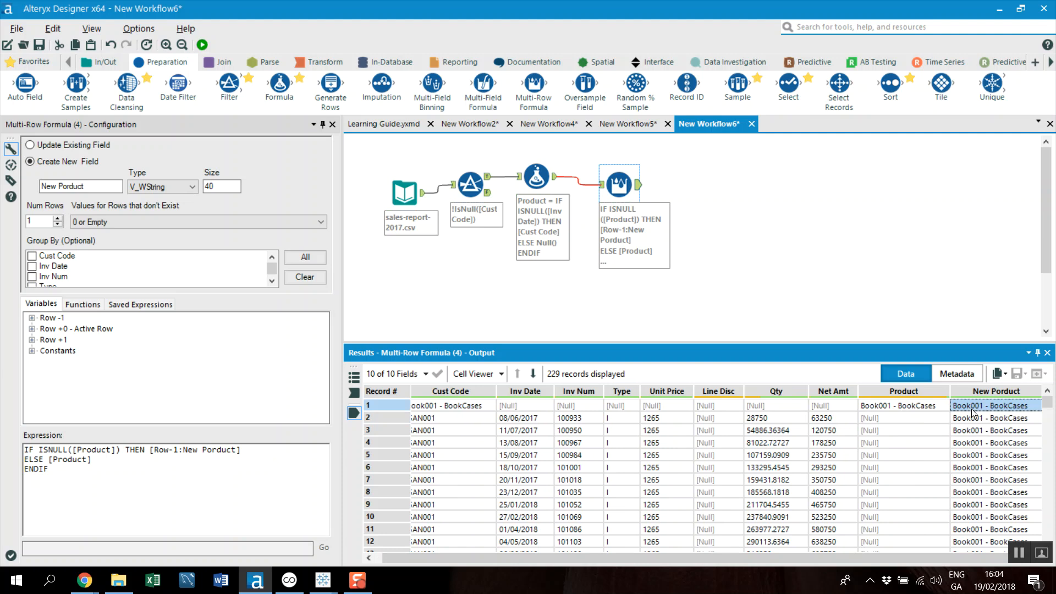
Check the ELSE [Product] clause against the results and examine how New Porduct fills down under each product heading
drag(100, 461, 36, 459)
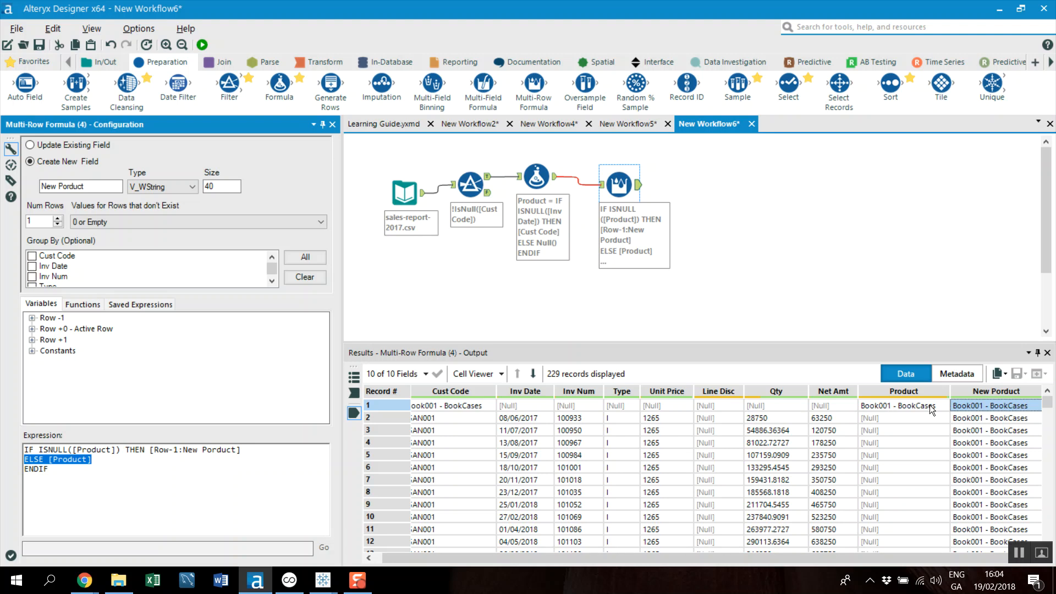
click(983, 404)
click(906, 421)
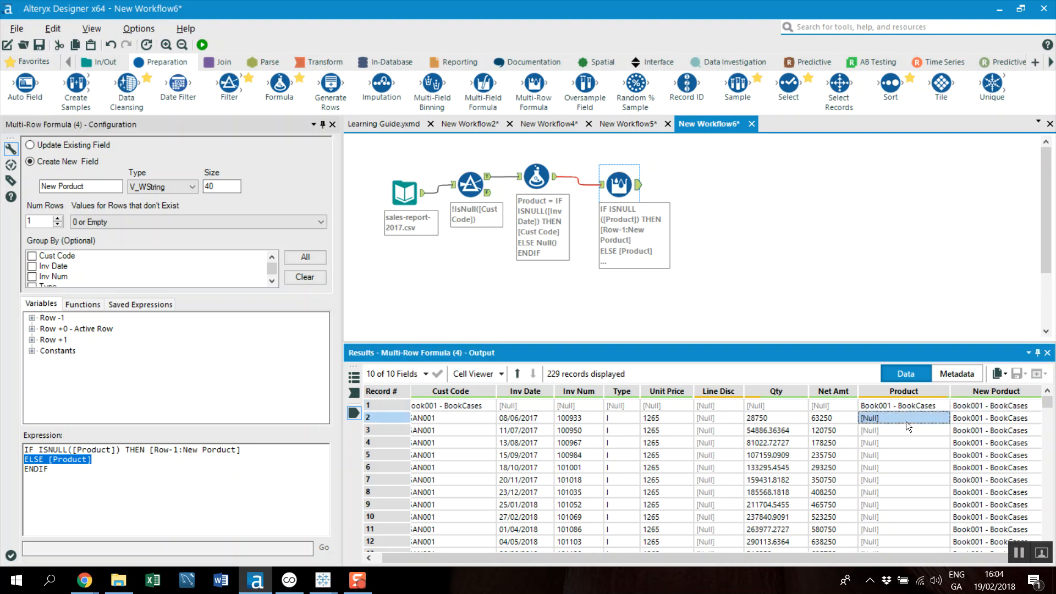
scroll(969, 420, down, 6)
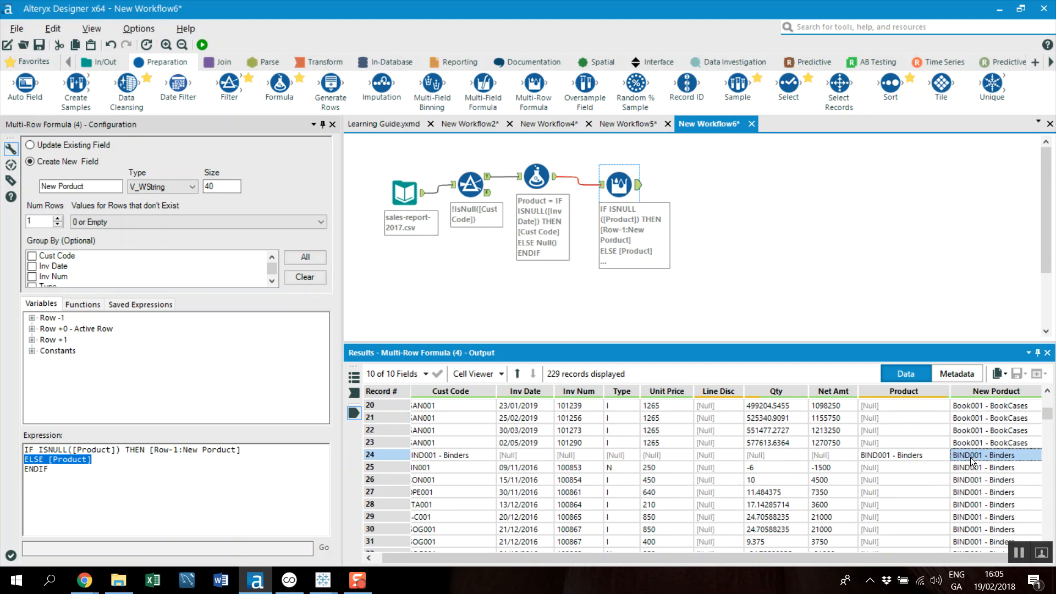
scroll(970, 457, down, 9)
scroll(975, 466, down, 20)
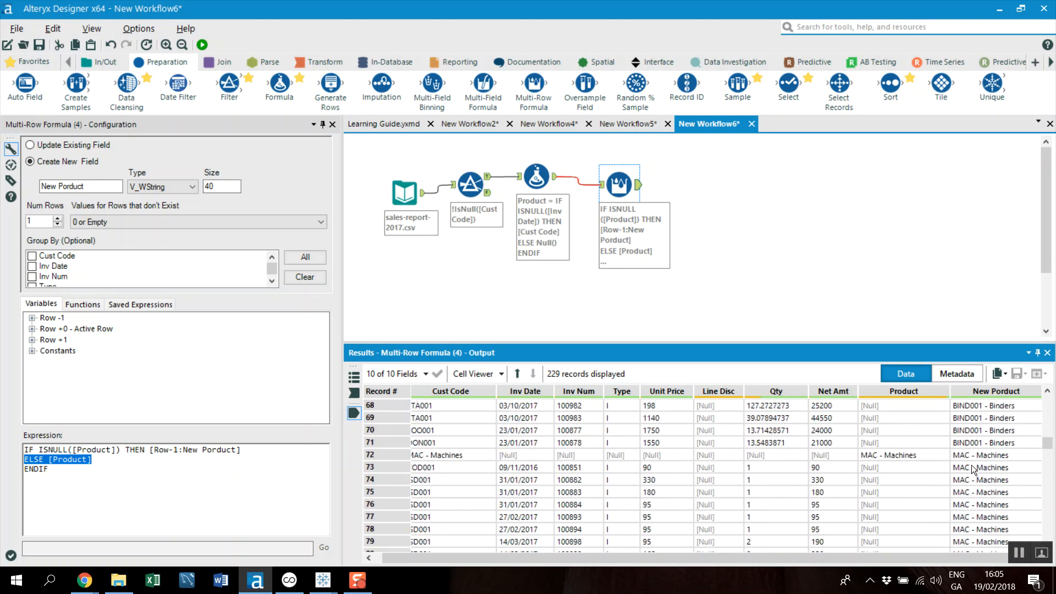
scroll(959, 462, up, 20)
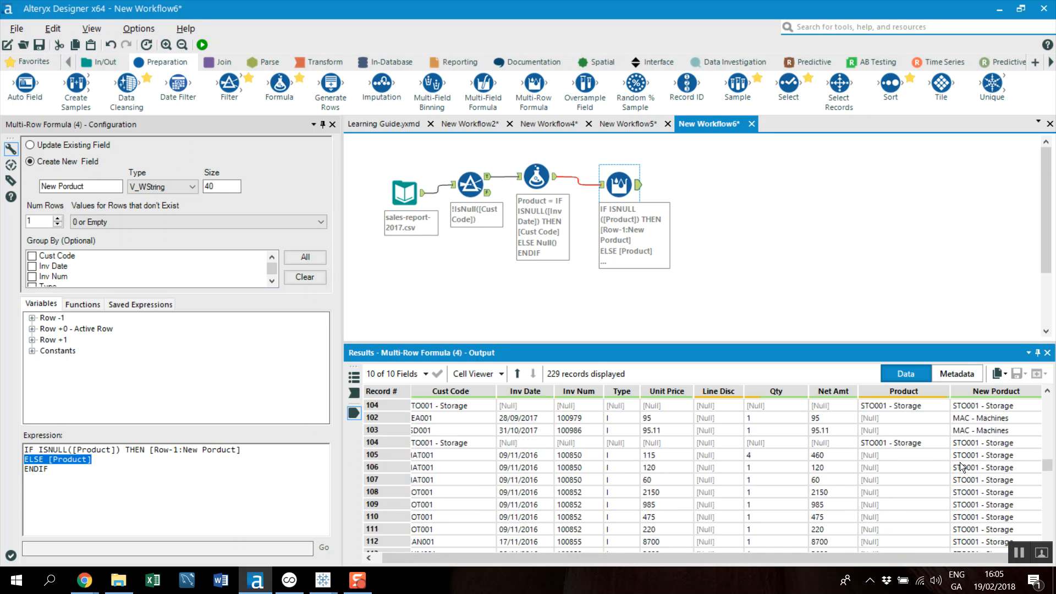
Add an Input Data tool below the Multi-Row Formula tool, load customer-code-2017.csv into it and check its preview
scroll(958, 462, up, 15)
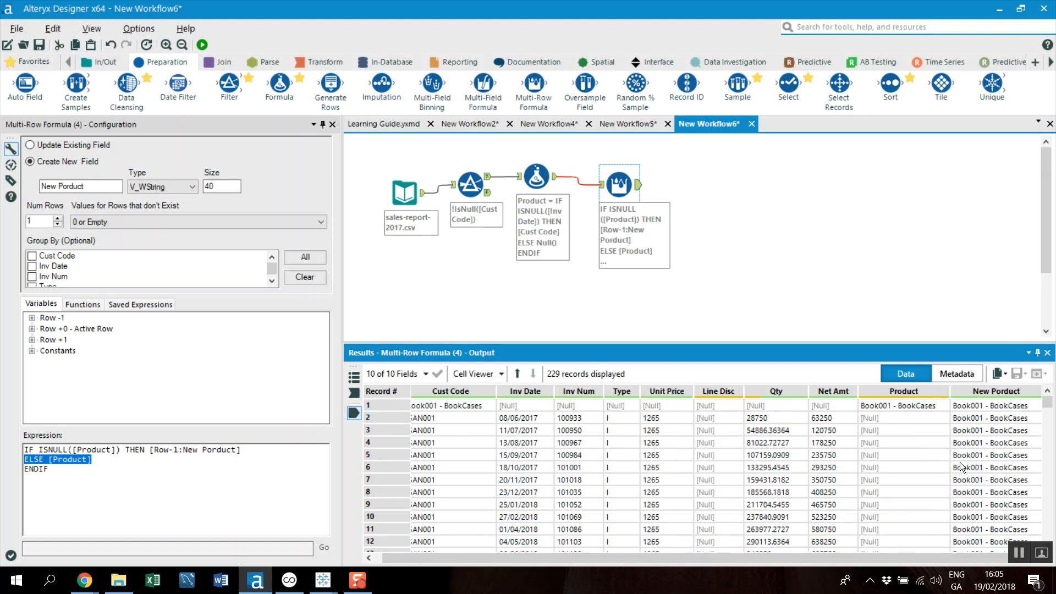
click(486, 407)
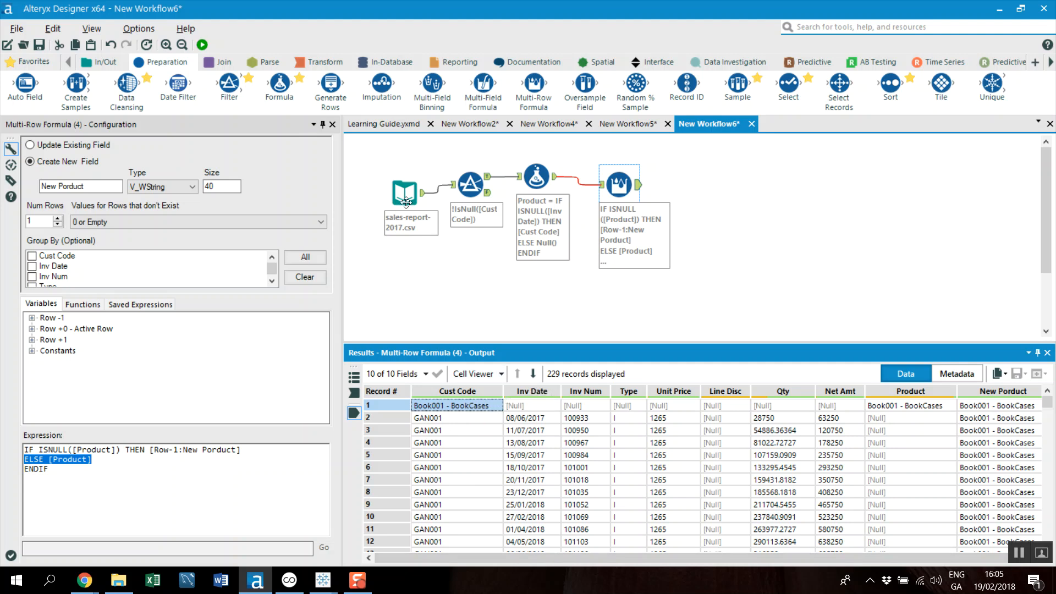
click(222, 62)
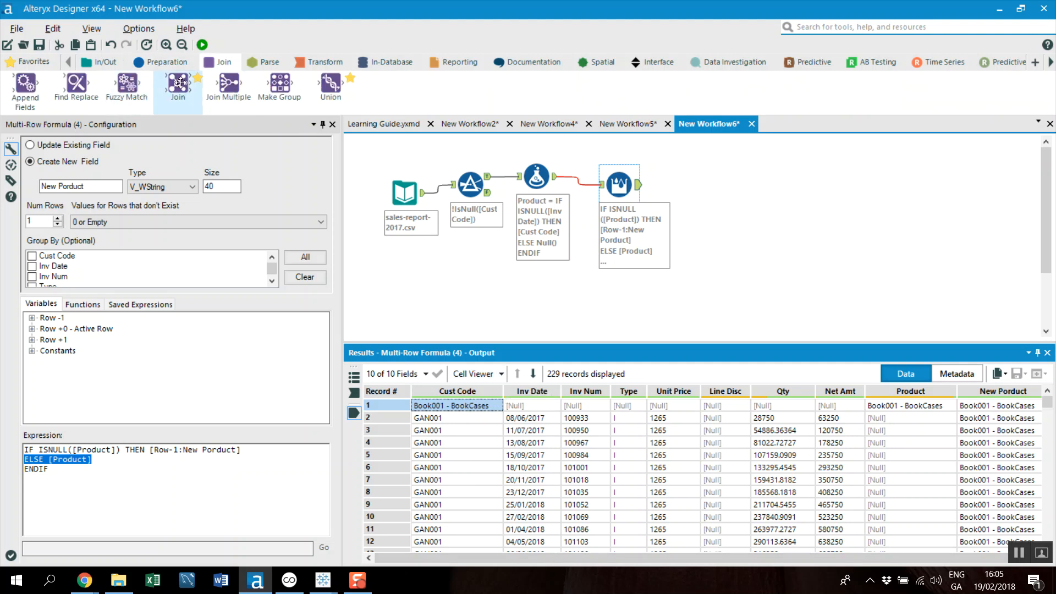
click(115, 60)
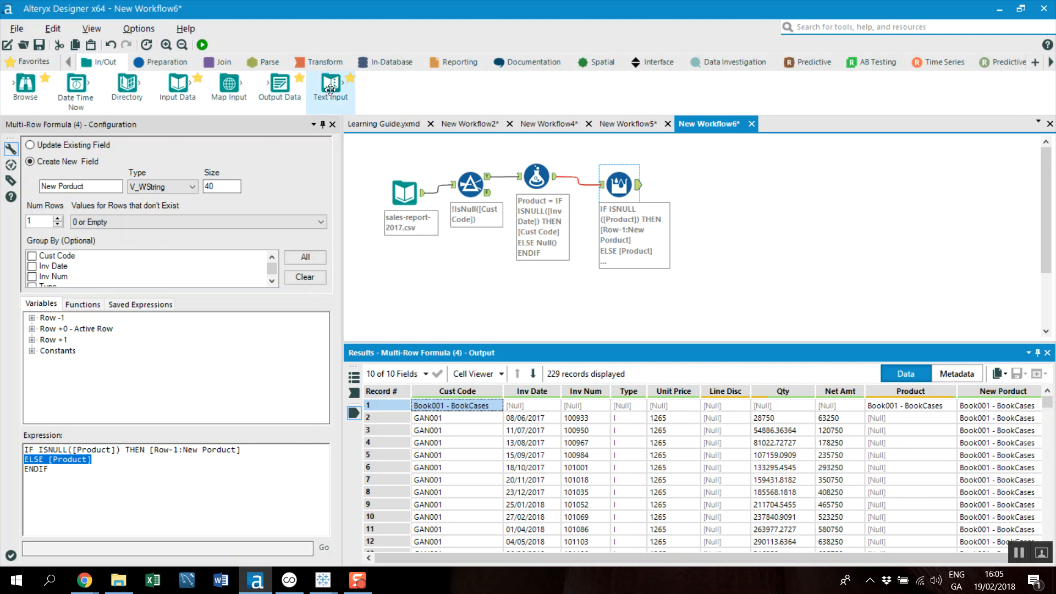
drag(178, 84, 600, 296)
click(322, 158)
click(283, 175)
click(320, 140)
double_click(320, 139)
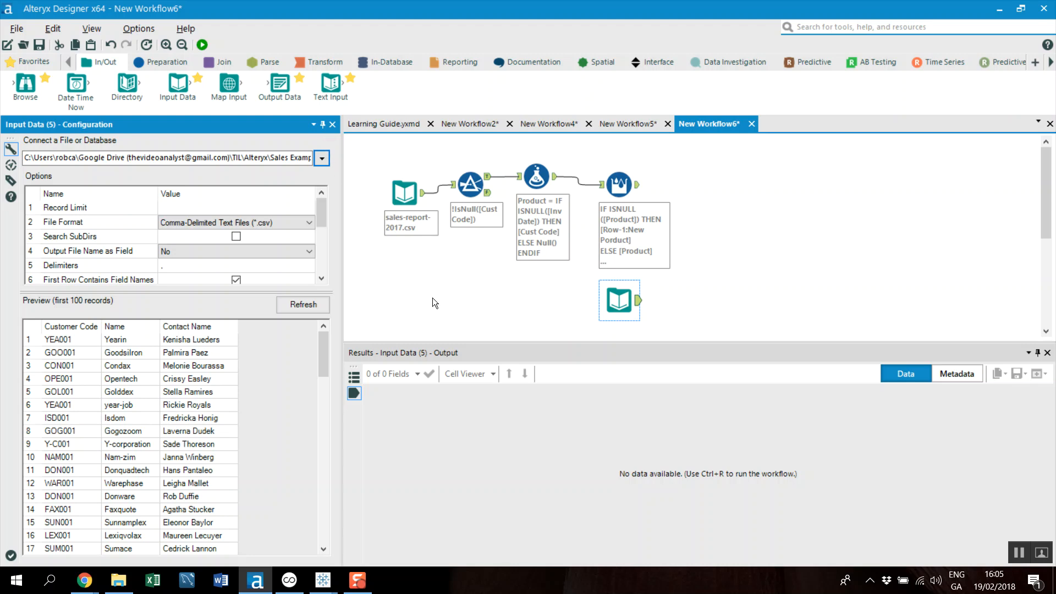
click(94, 338)
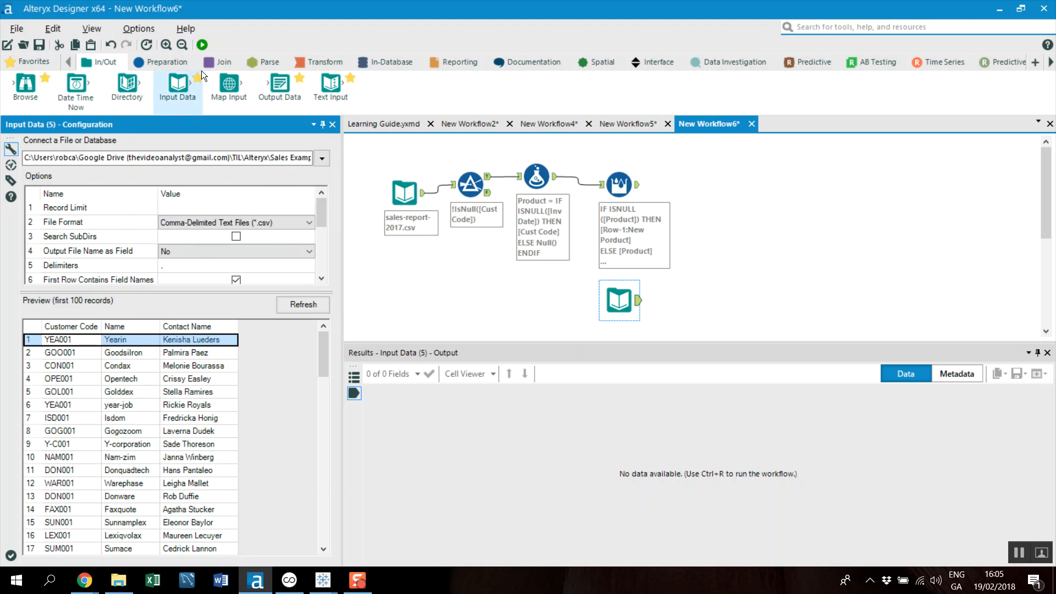
Add a Join tool with the Multi-Row Formula output as its left input and customer-code-2017.csv as its right input
click(219, 61)
drag(178, 83, 726, 225)
drag(637, 300, 710, 234)
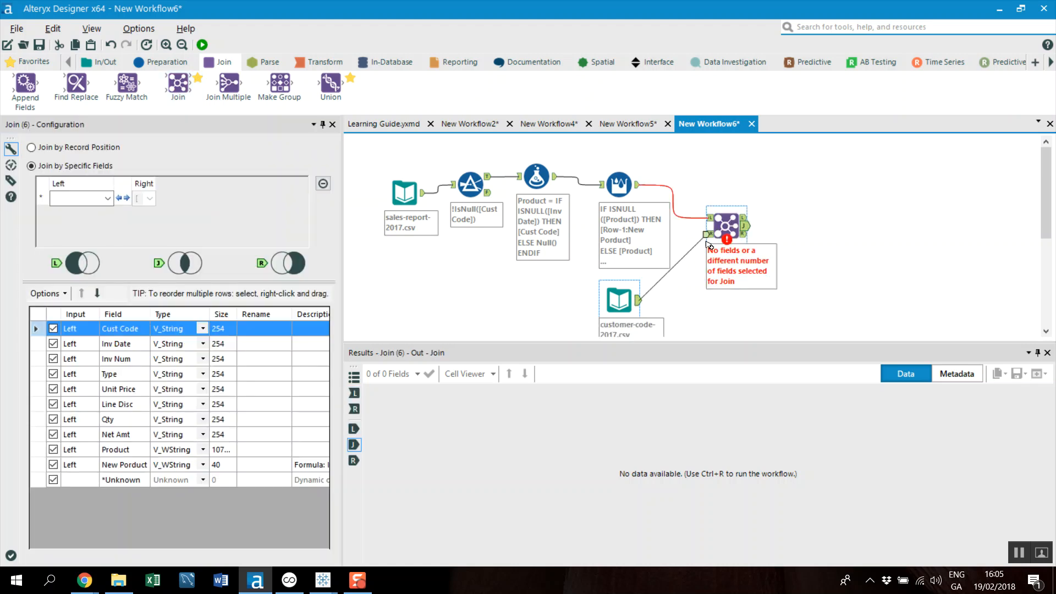
Join by specific fields, matching Cust Code on the left input with Customer Code on the right input
click(110, 198)
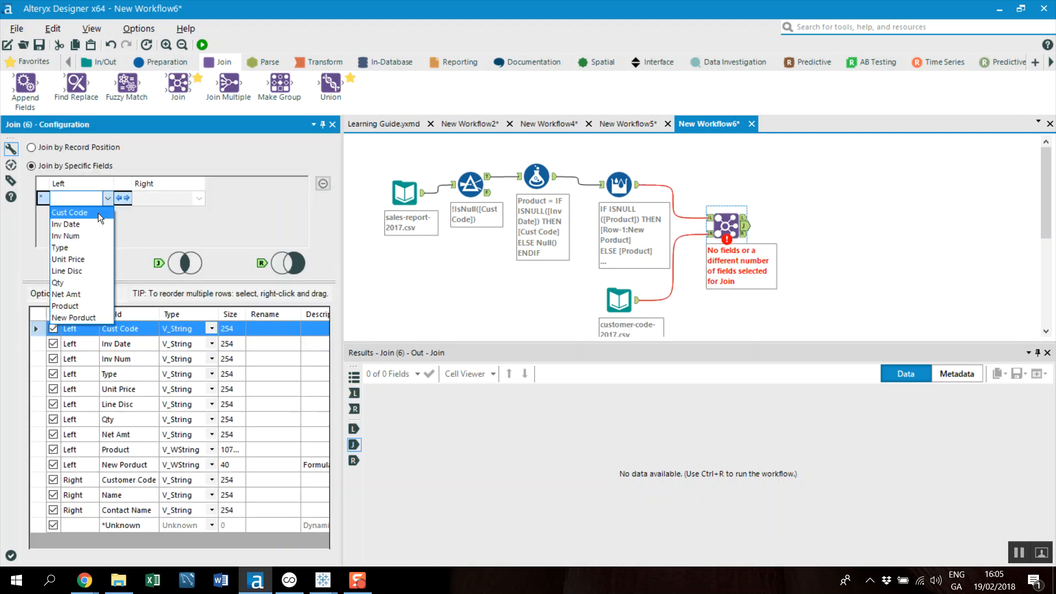
click(98, 212)
click(202, 198)
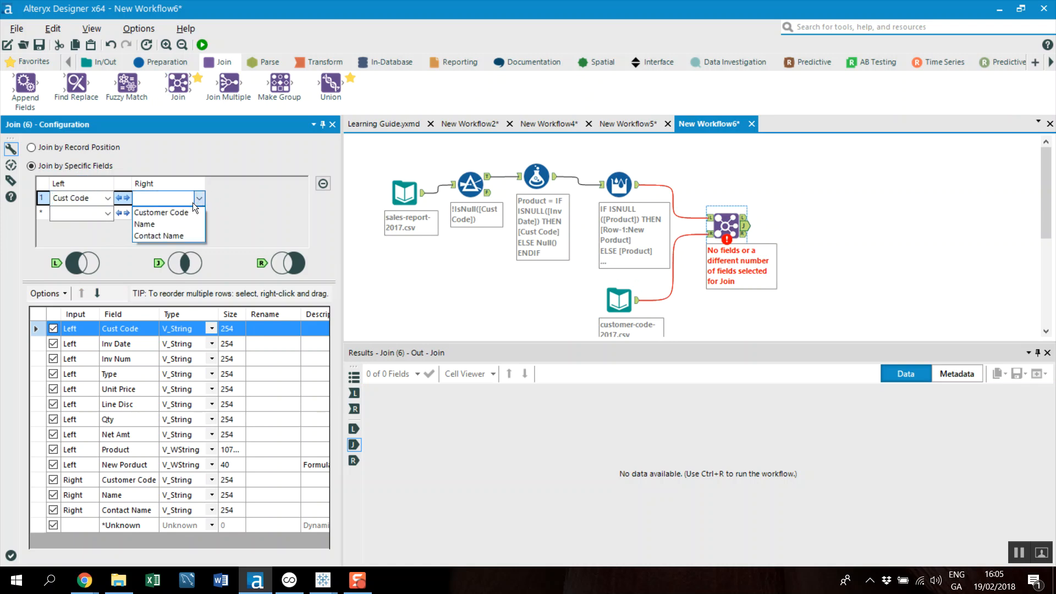
click(186, 209)
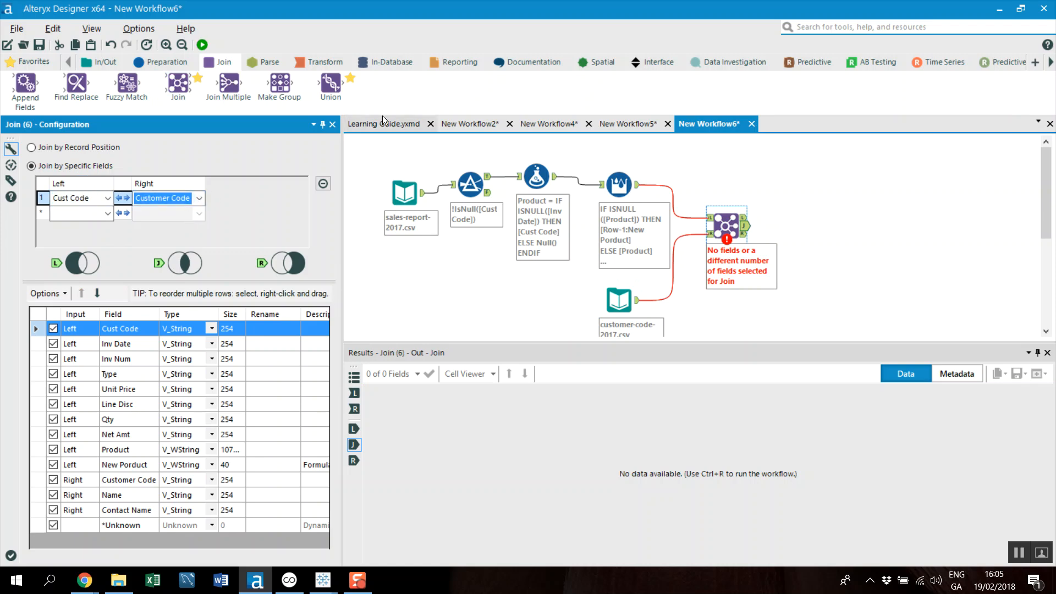
Add a Select tool after the Join tool's J output and exclude the Customer Code and Cust Code fields
click(148, 63)
drag(788, 84, 797, 232)
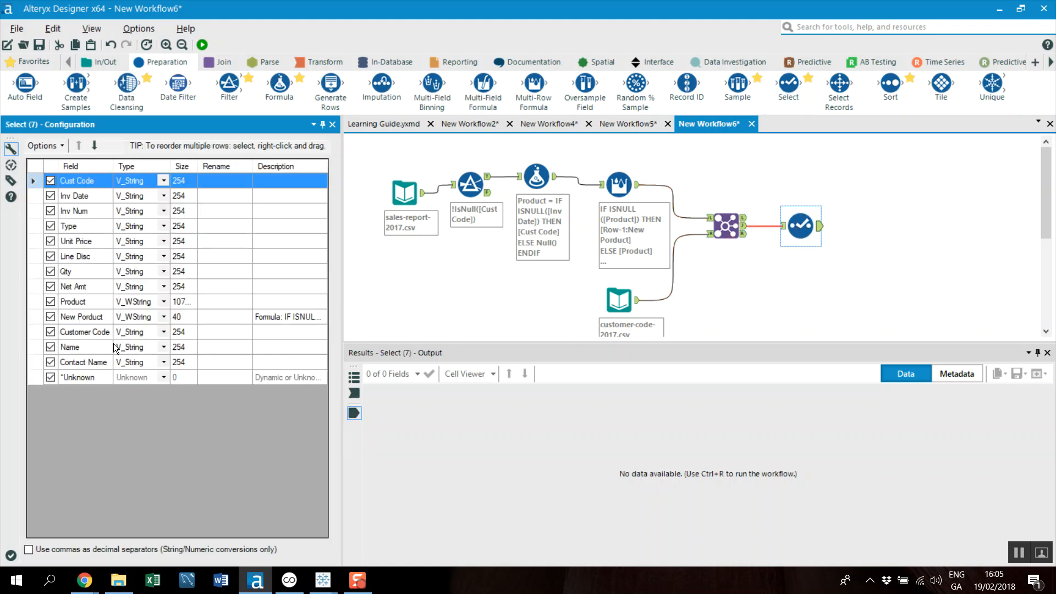
click(50, 331)
click(50, 181)
Move the Name field up to directly below Cust Code in the Select tool's field order
click(85, 347)
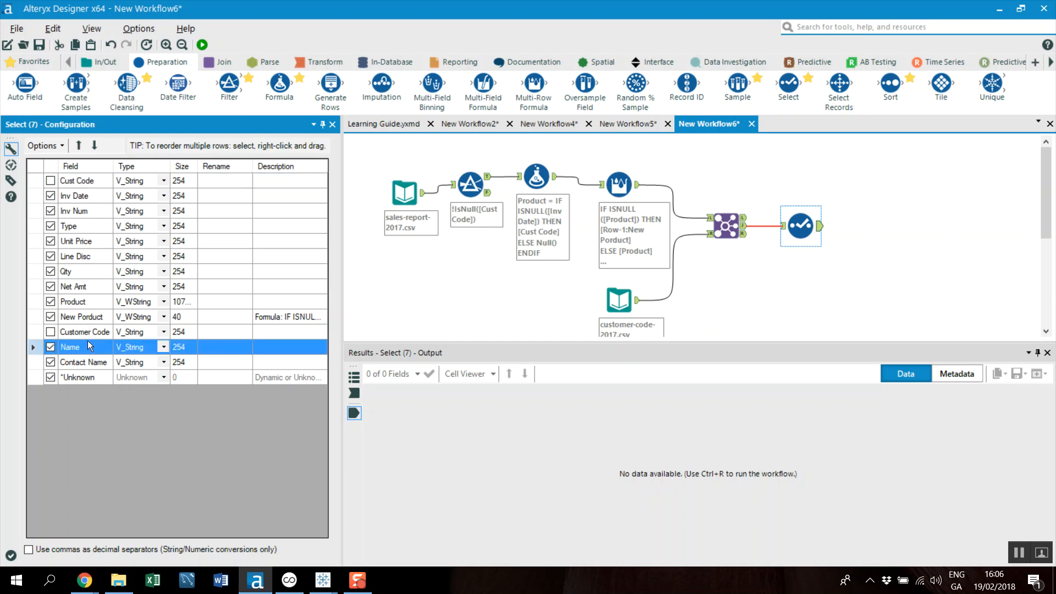
double_click(78, 146)
click(78, 147)
click(79, 147)
click(78, 146)
click(78, 146)
click(78, 146)
click(78, 146)
click(78, 146)
click(78, 146)
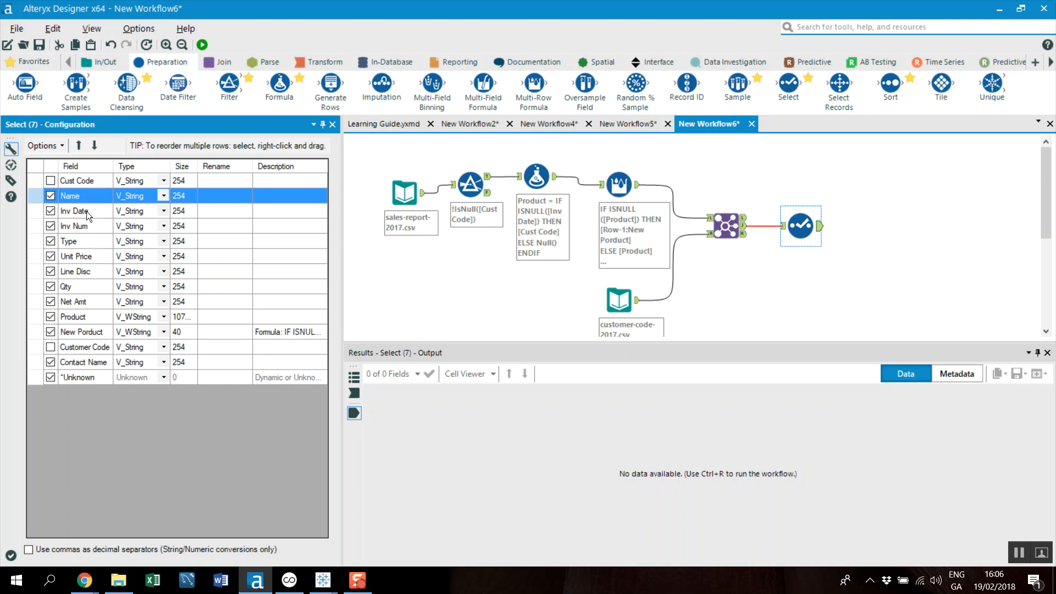
Exclude the Type, Unit Price and Product fields from the Select tool's output
click(51, 242)
click(52, 258)
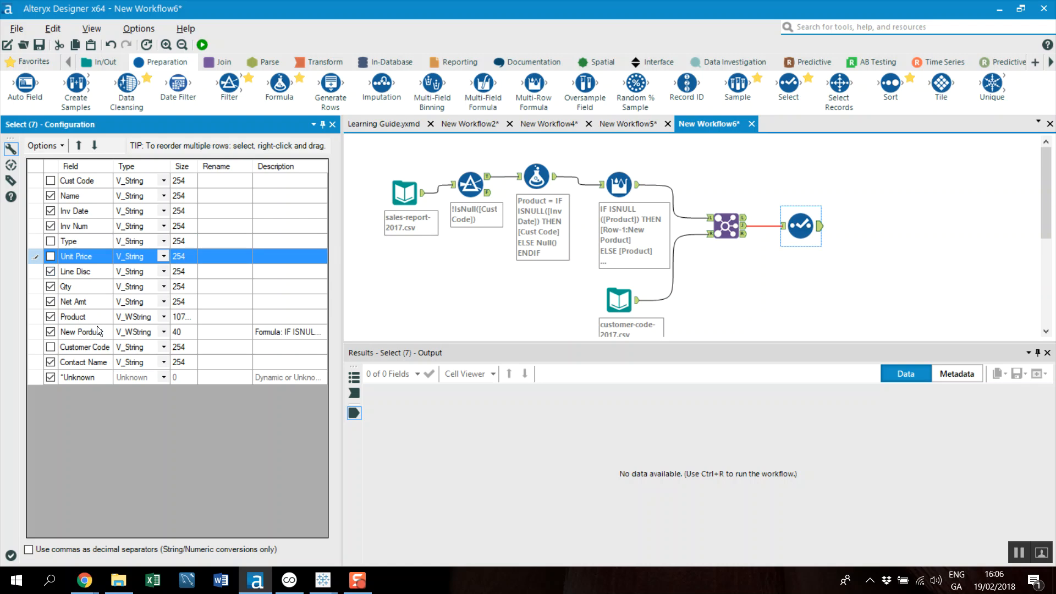
click(53, 321)
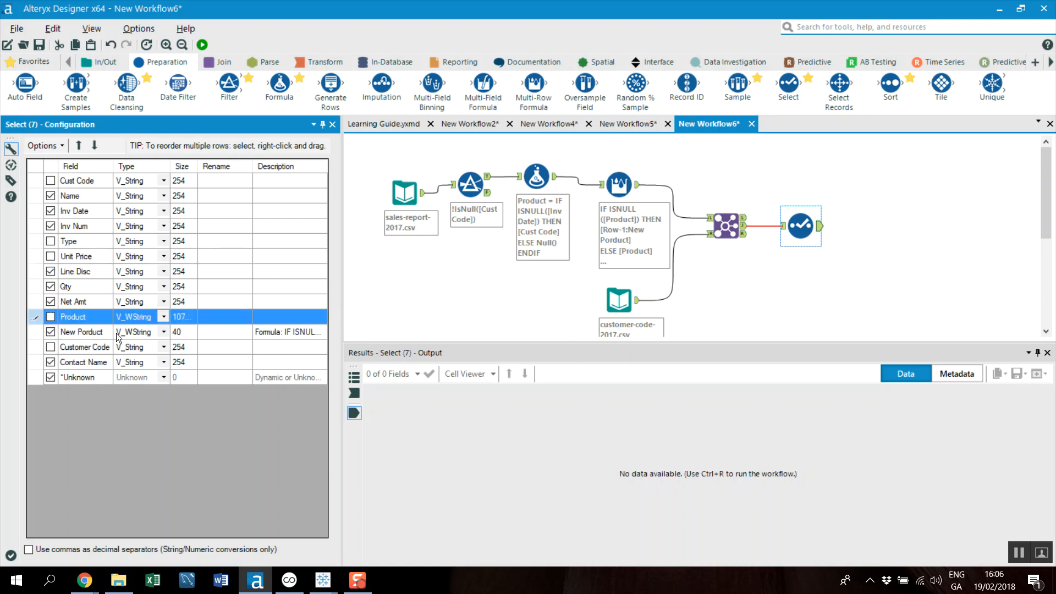
Run the workflow and check the first record's values across the Select output, from Name through Contact Name
click(203, 45)
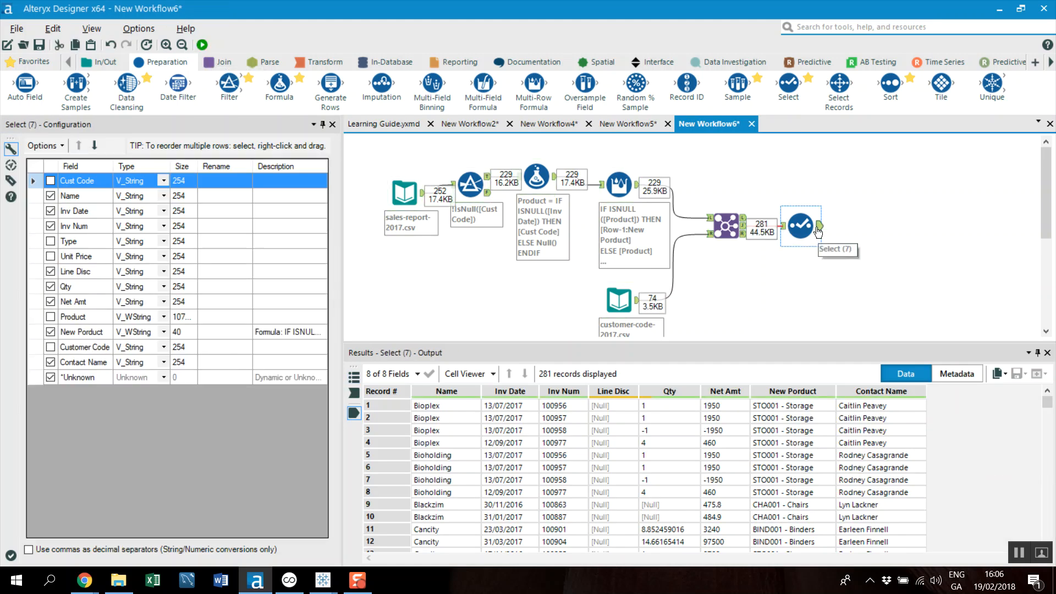
click(438, 408)
click(495, 408)
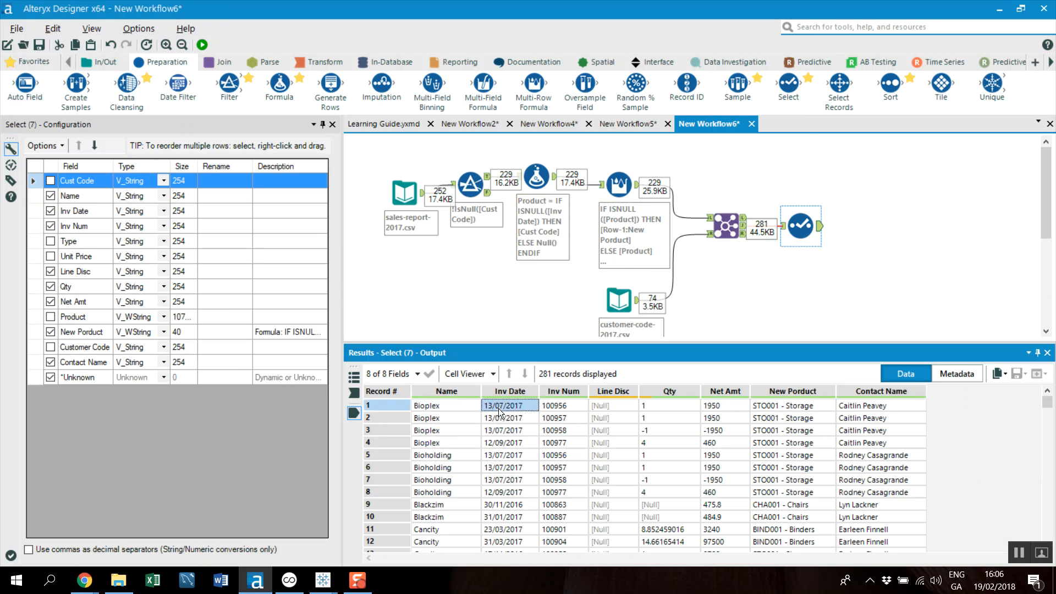
click(560, 410)
click(667, 406)
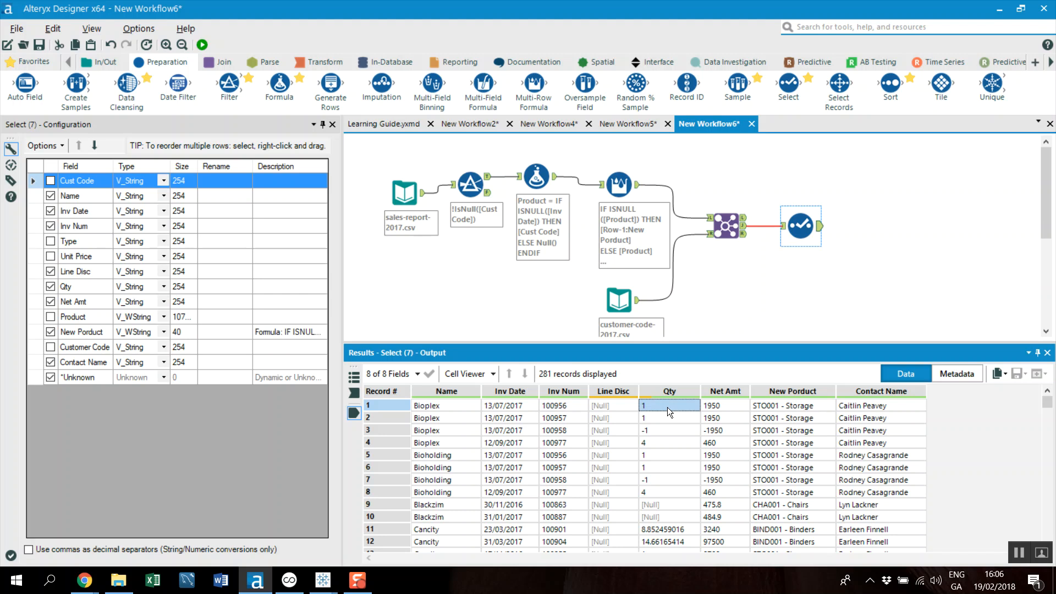
click(720, 407)
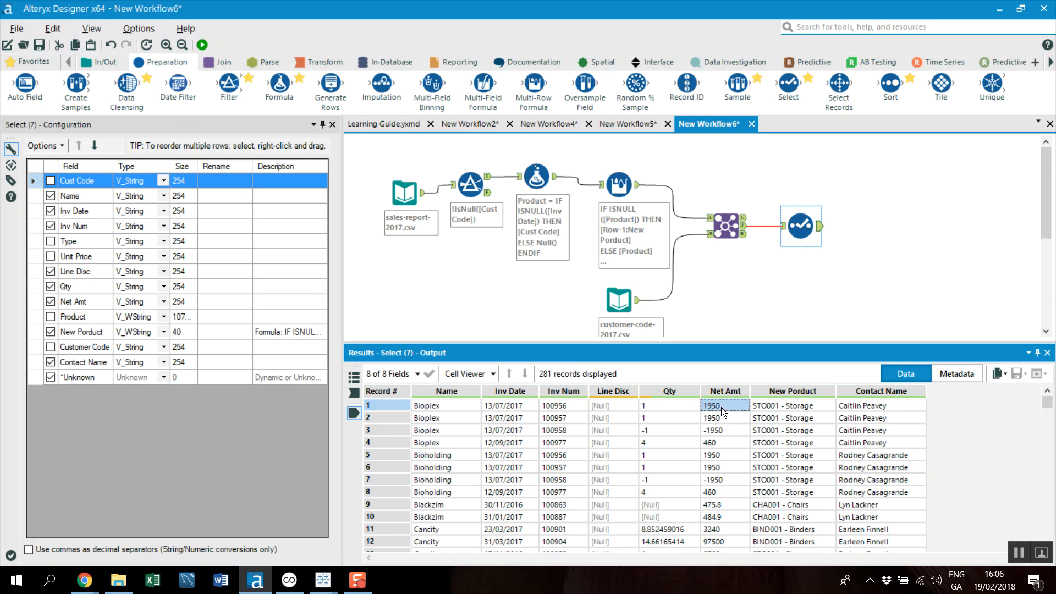
click(794, 404)
click(876, 405)
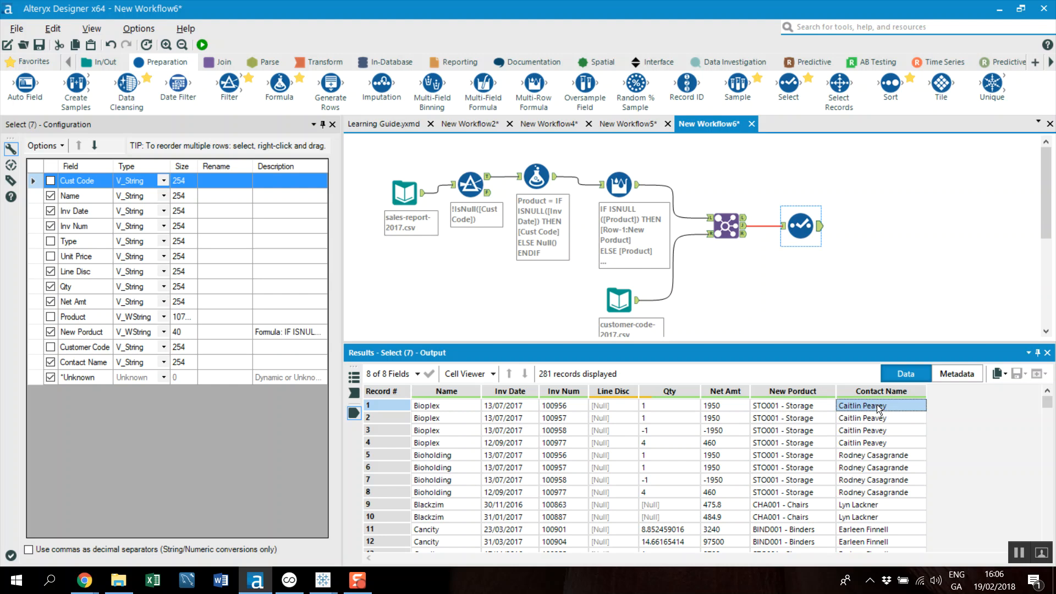
Select the sales-report-2017.csv Input Data tool at the start of the workflow
click(103, 57)
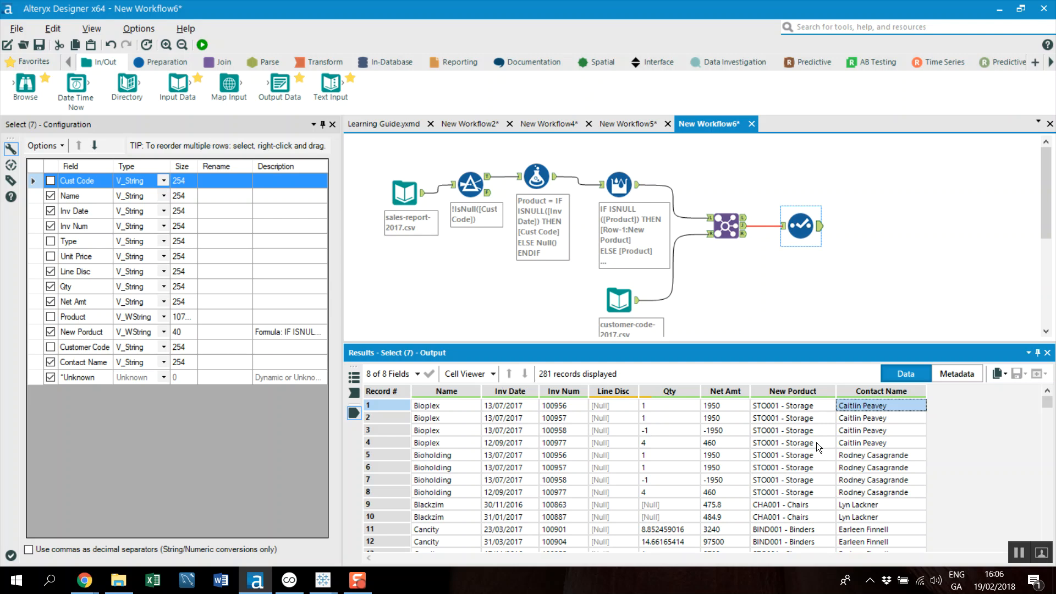
click(406, 193)
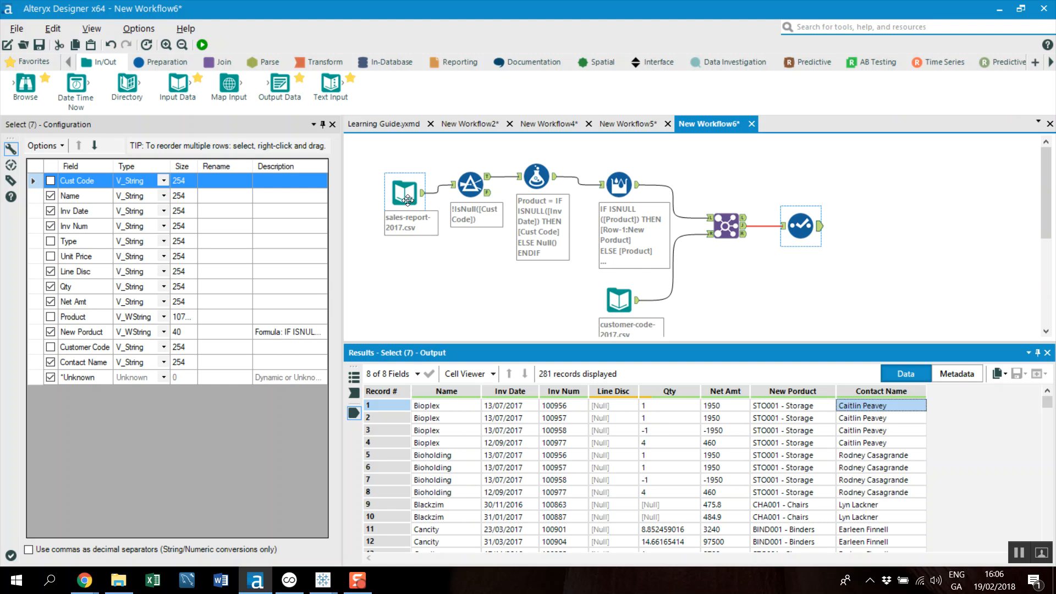